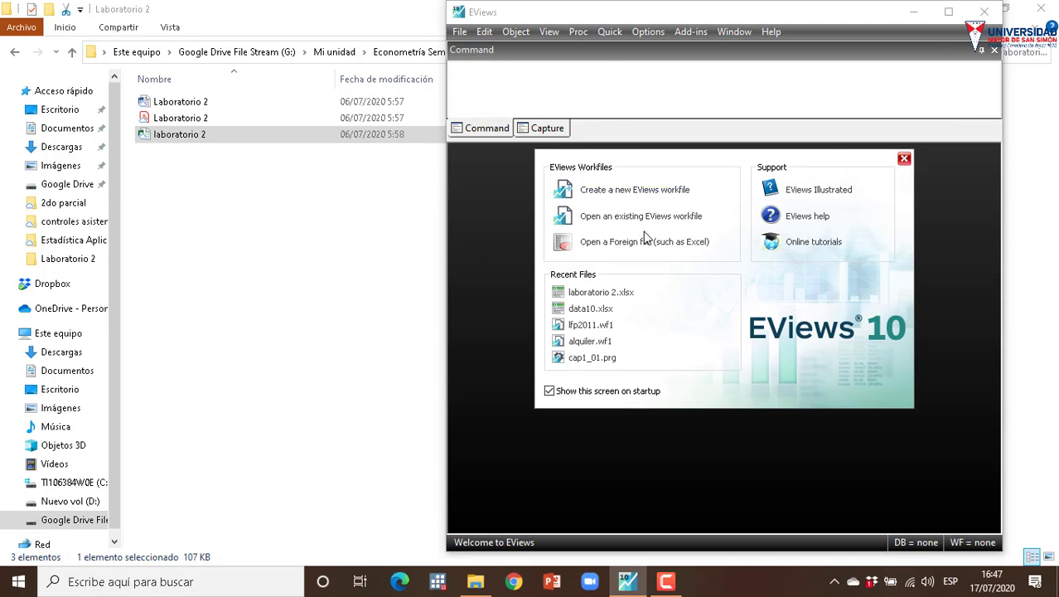
Dismiss the EViews startup screen and maximize the EViews window.
click(903, 159)
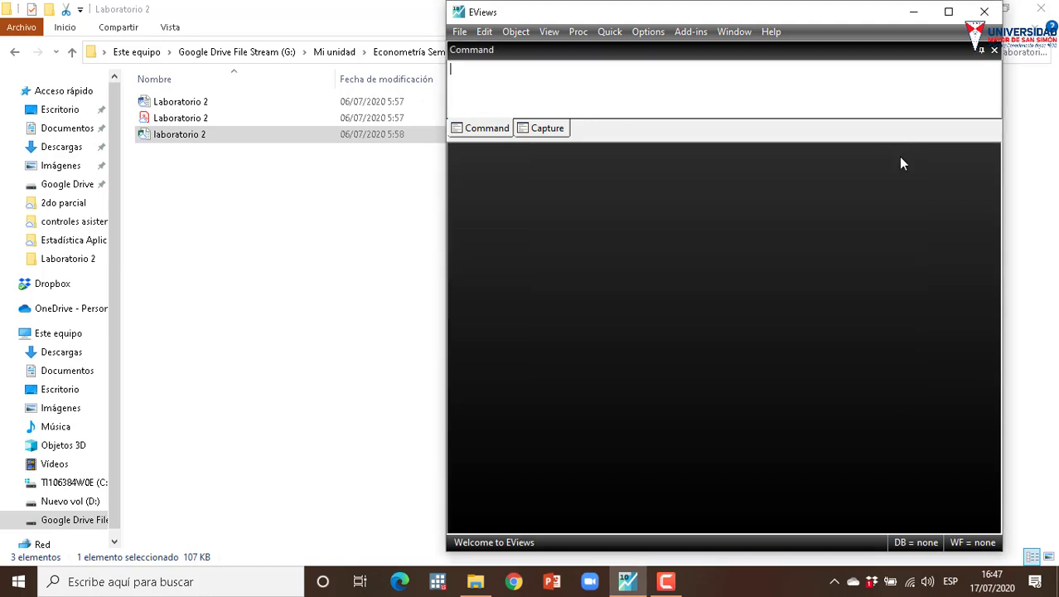
click(194, 138)
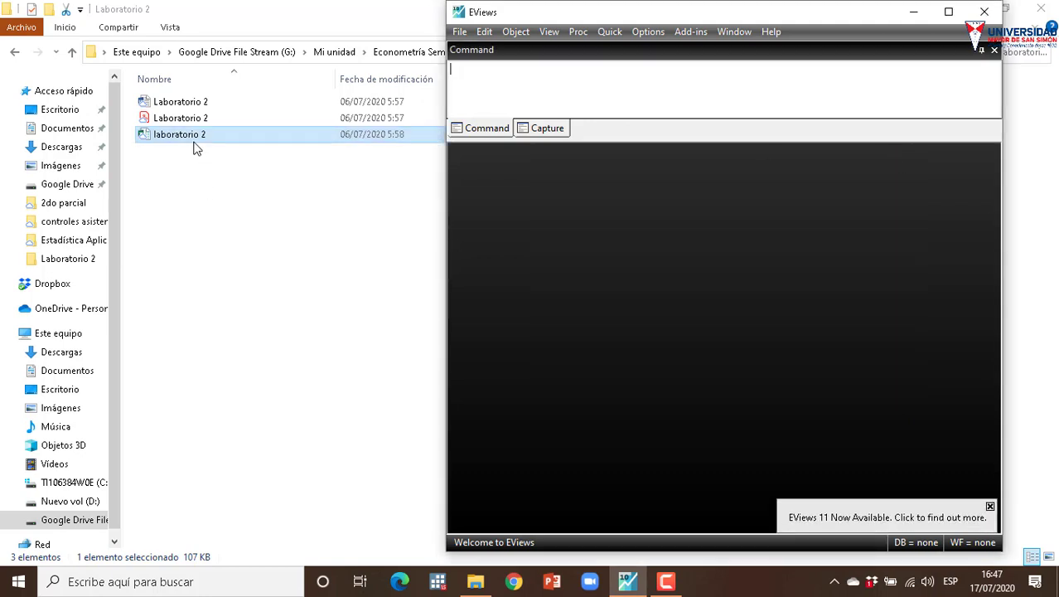
double_click(732, 14)
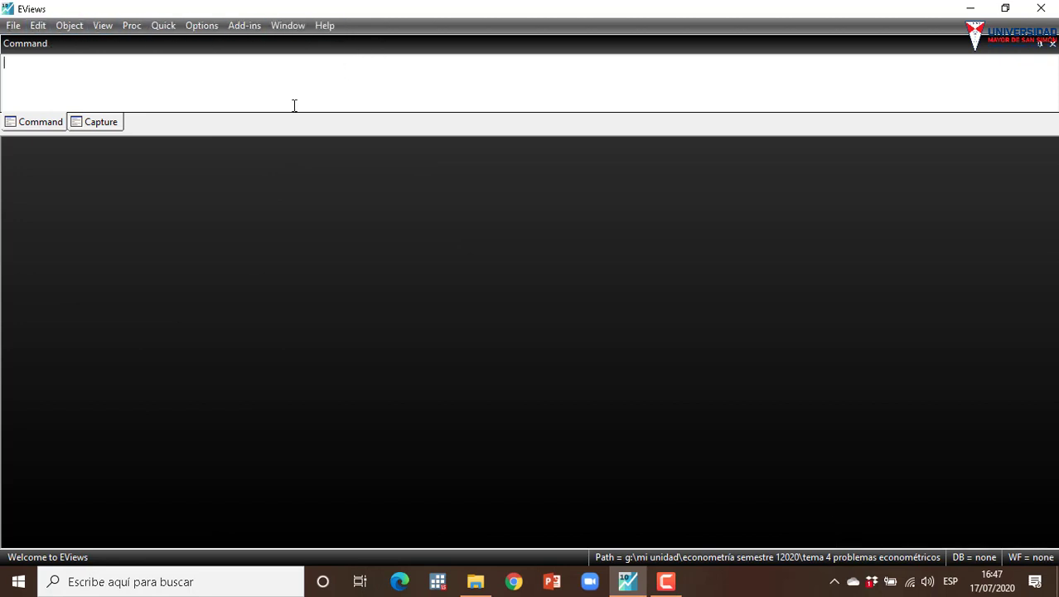
Enter the trial text "comandos" in the command window and clear it.
text(comandos)
scroll(294, 106, up, 4)
key(ctrl+a)
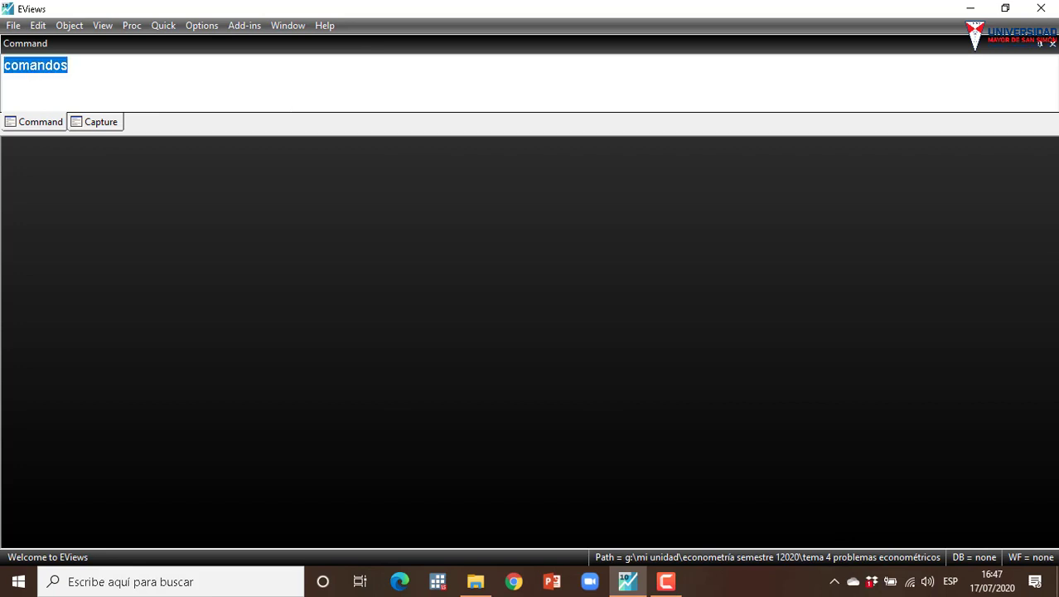
key(BackSpace)
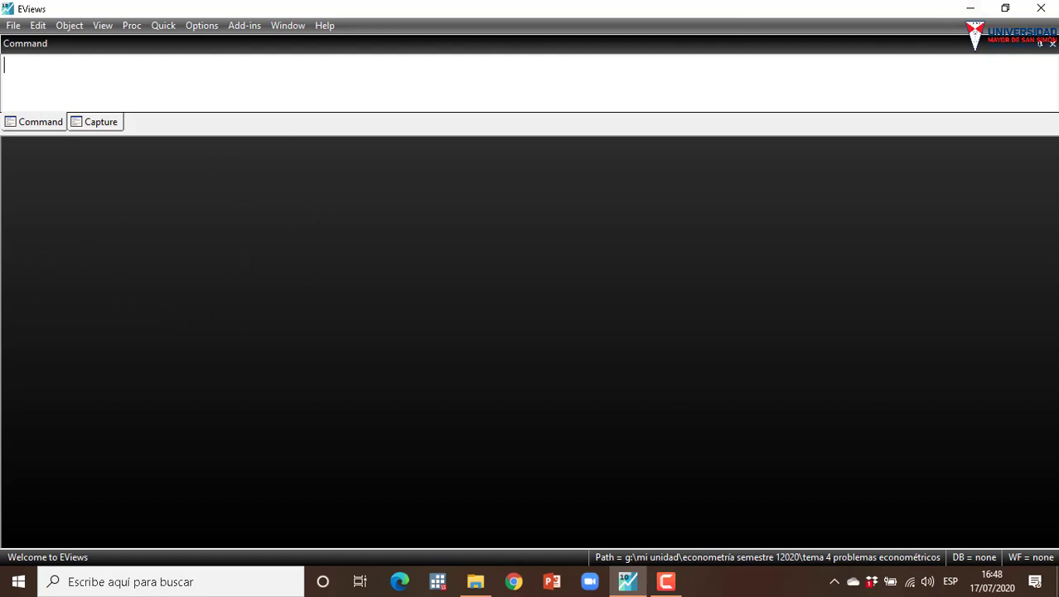
Restore the EViews window to its smaller size and load the Excel file laboratorio 2 from the folder into it.
click(1005, 9)
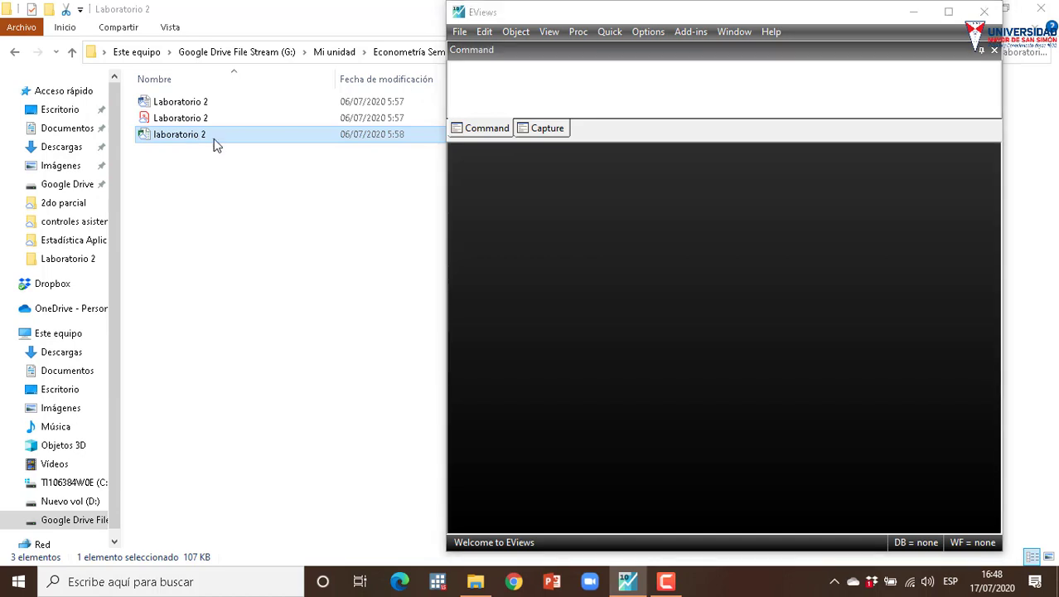
drag(213, 142, 577, 291)
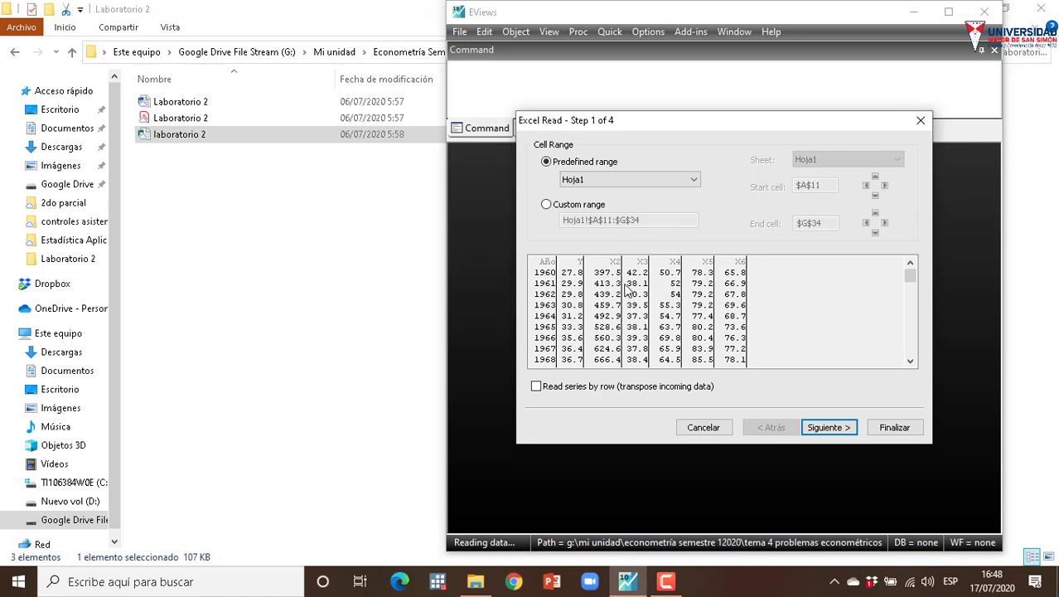
Preview the data in sheets Hoja2, Hoja3 and Hoja4, and return to Hoja1 as the predefined range.
click(629, 179)
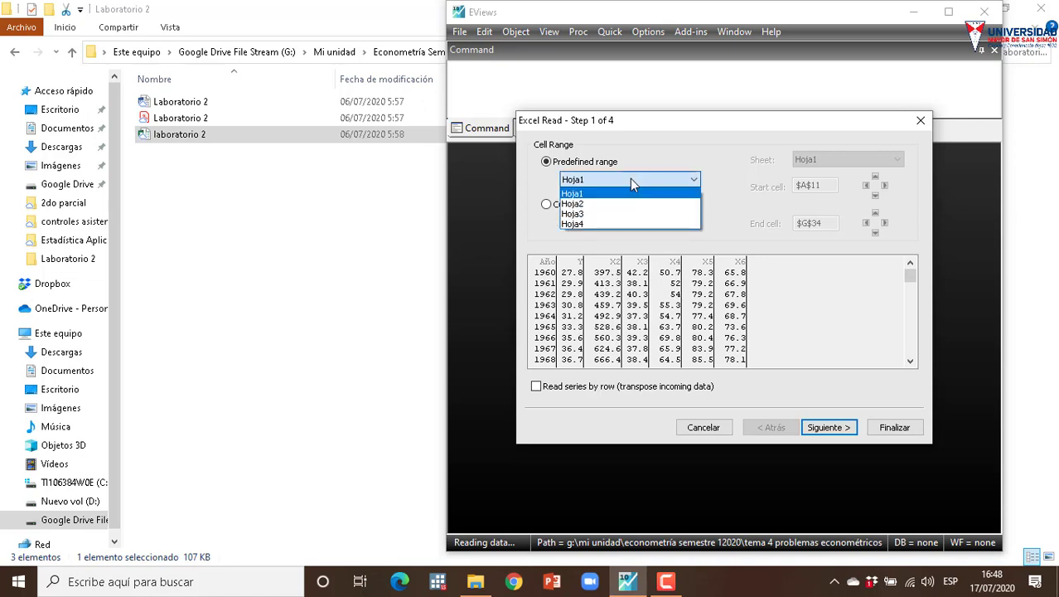
click(608, 203)
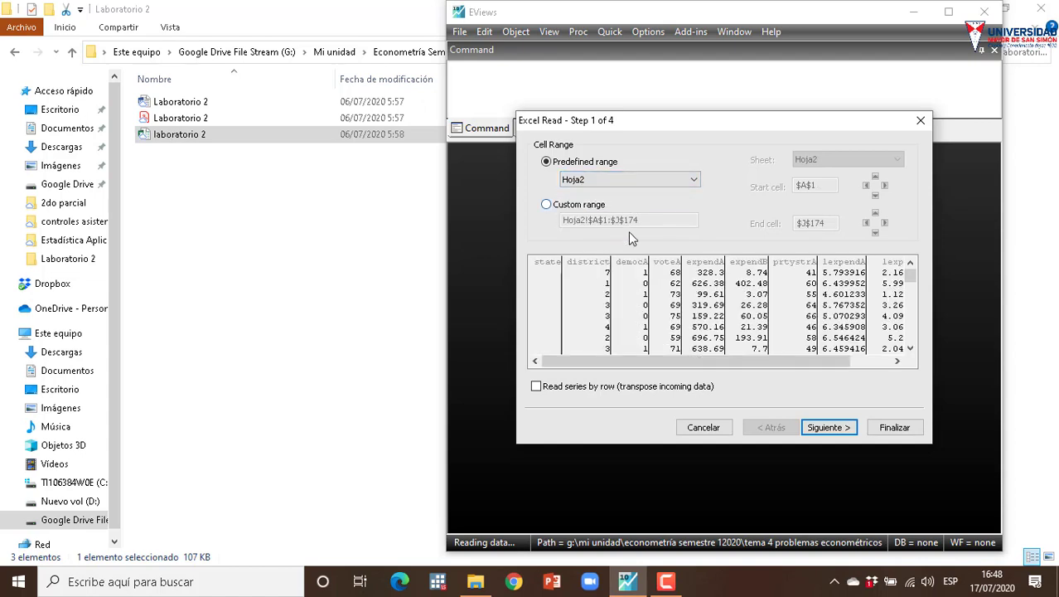
mouse_move(678, 358)
mouse_down()
mouse_move(695, 358)
mouse_move(663, 360)
mouse_up()
click(662, 179)
click(626, 211)
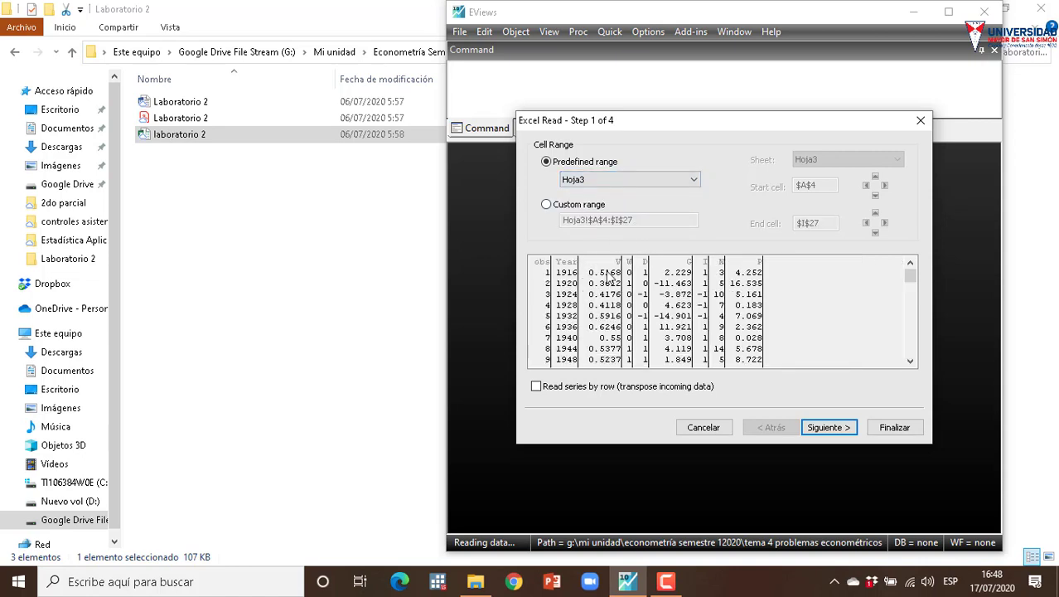
click(603, 189)
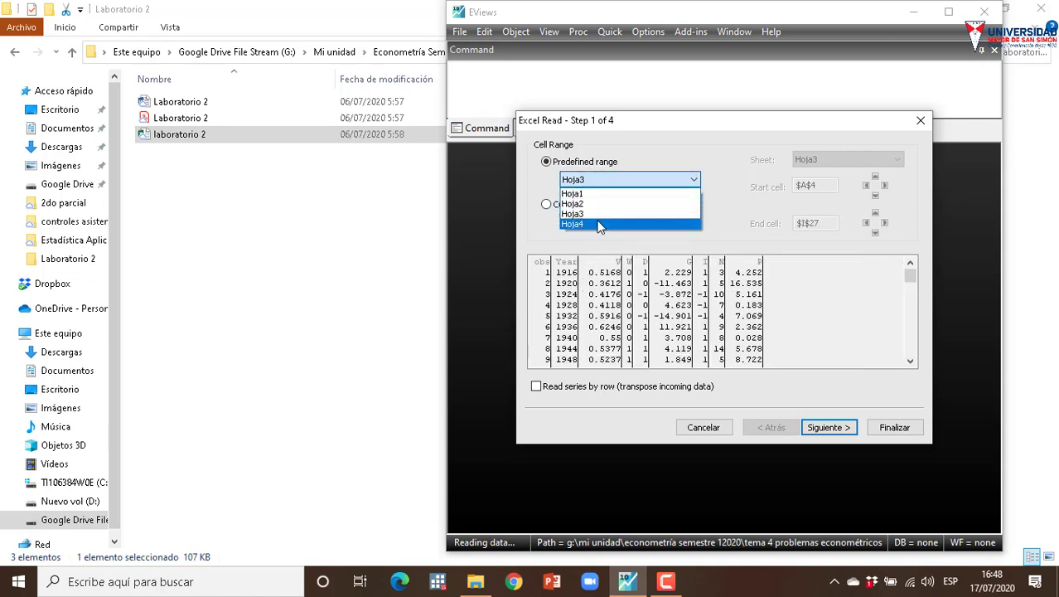
click(600, 224)
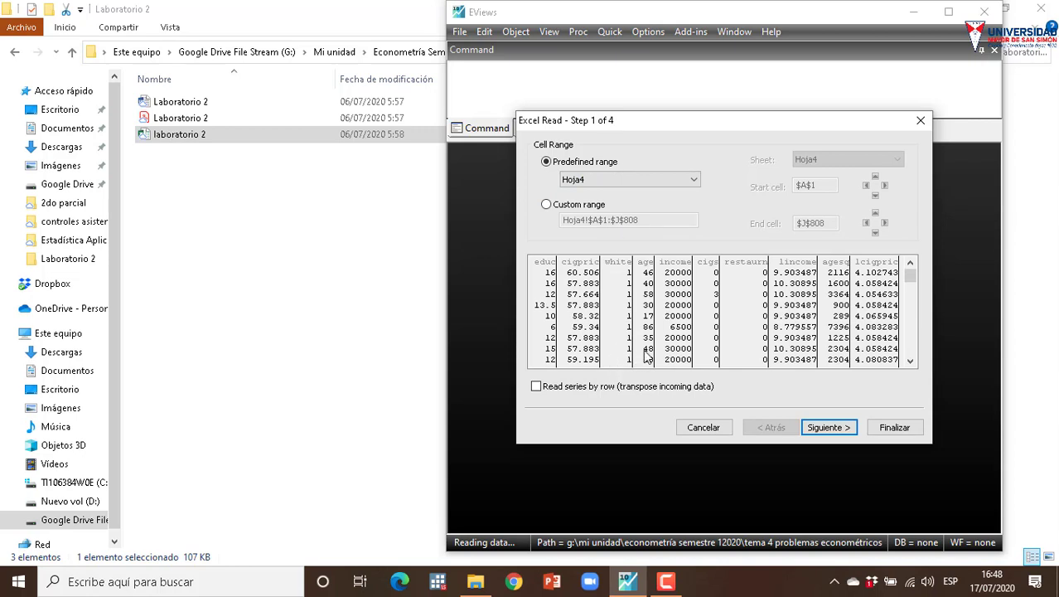
click(595, 185)
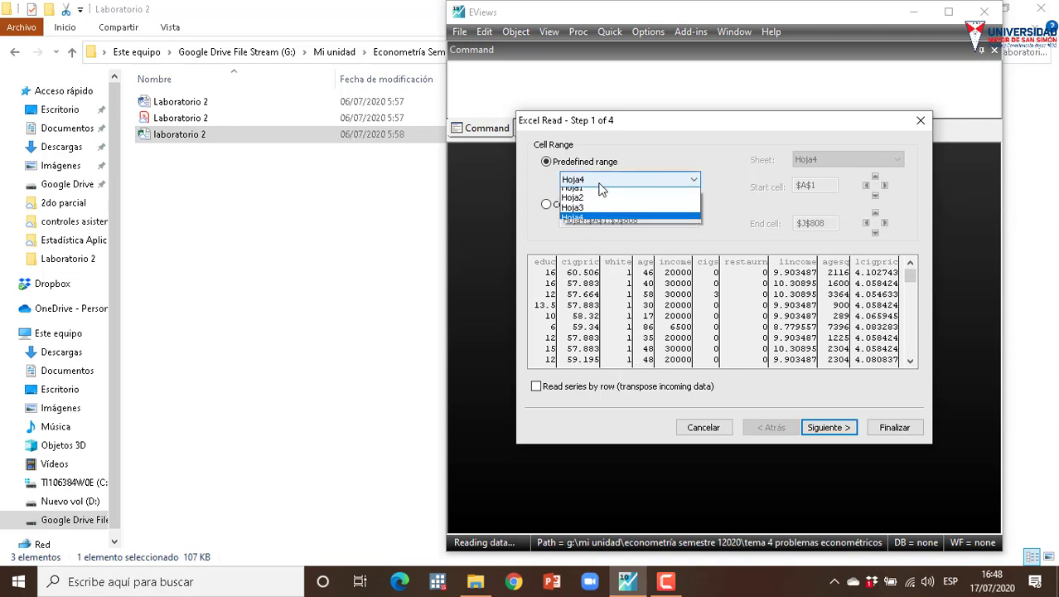
click(598, 194)
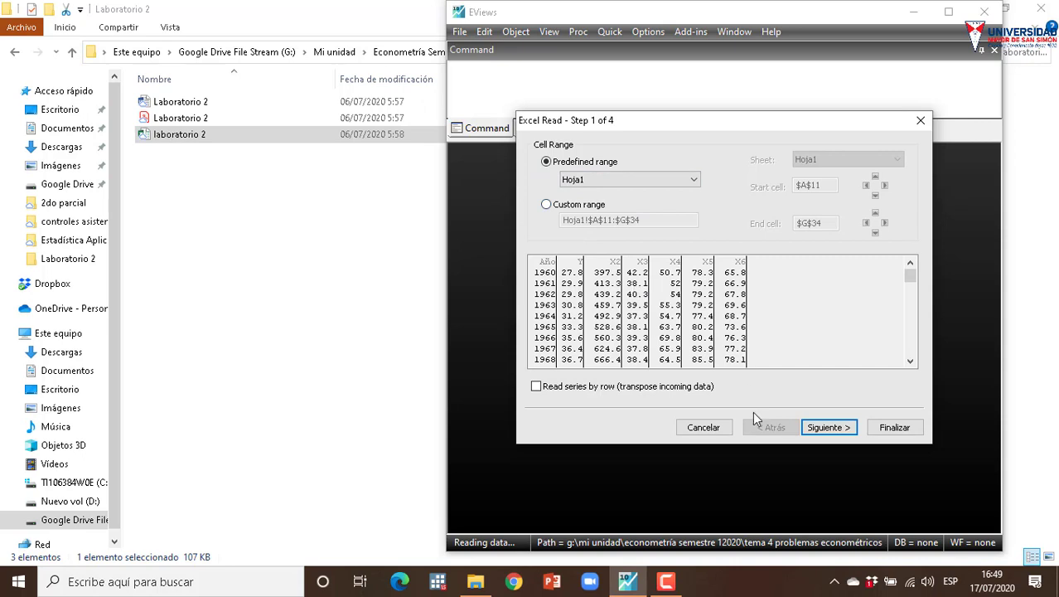
Accept the Hoja1 range and the column header settings, and set the Año column's data type to Date.
click(822, 428)
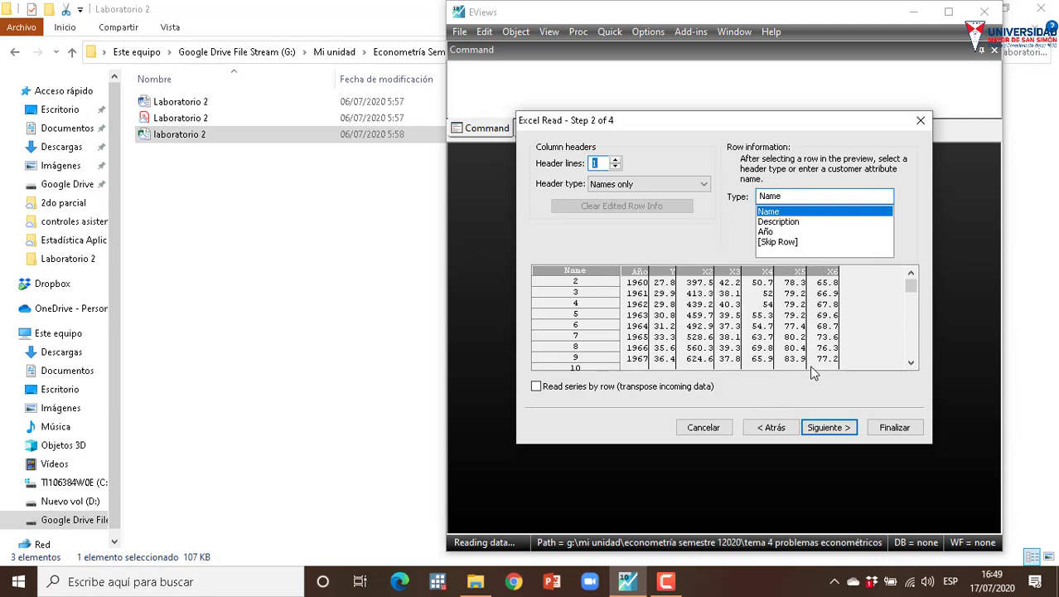
click(822, 426)
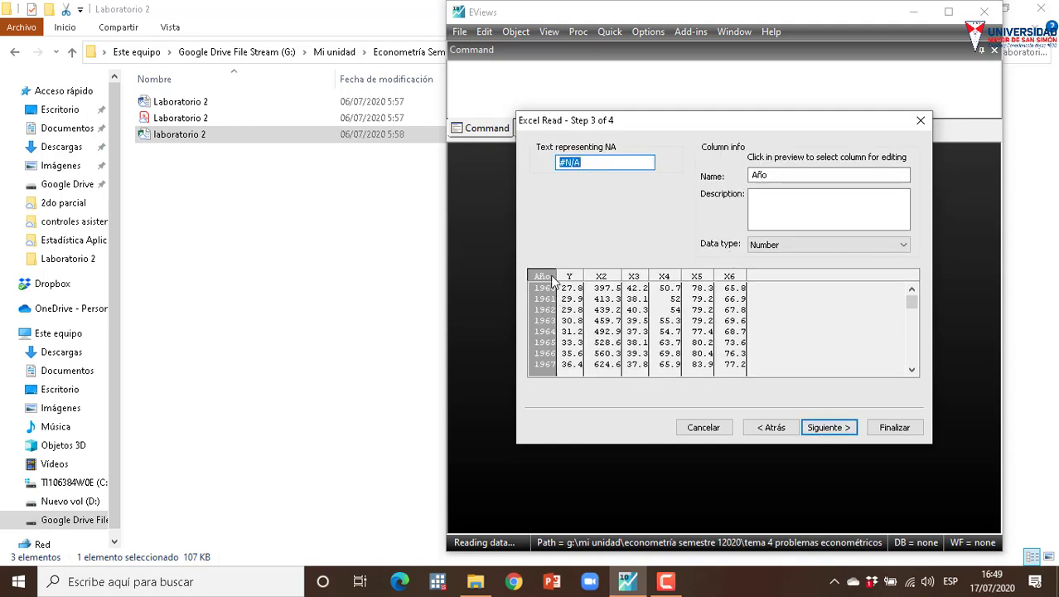
click(779, 243)
click(772, 282)
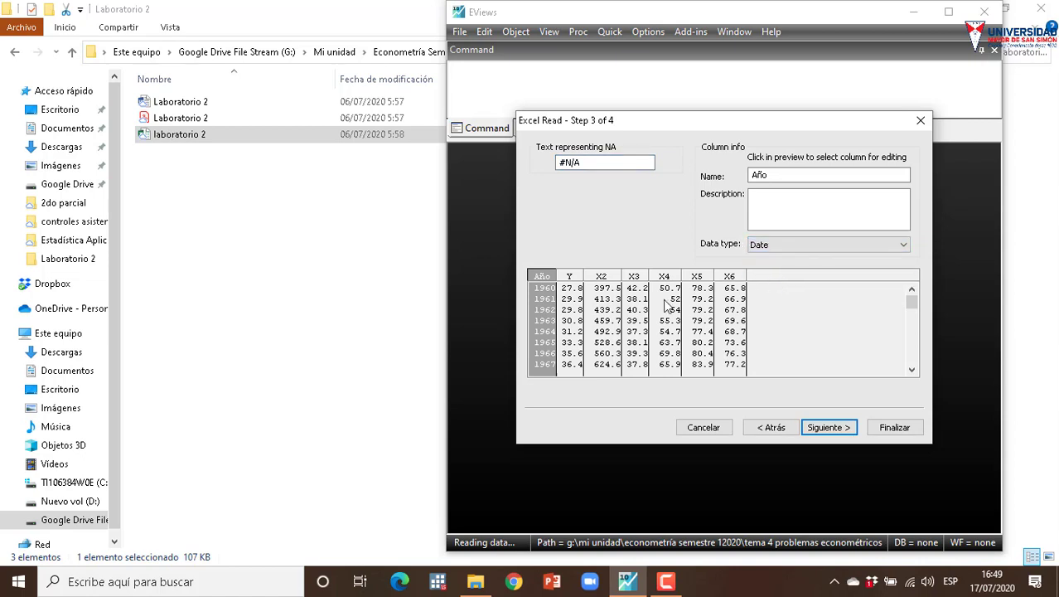
Check the name and data type of columns Y, X2, X3, X4, X5 and X6.
click(572, 279)
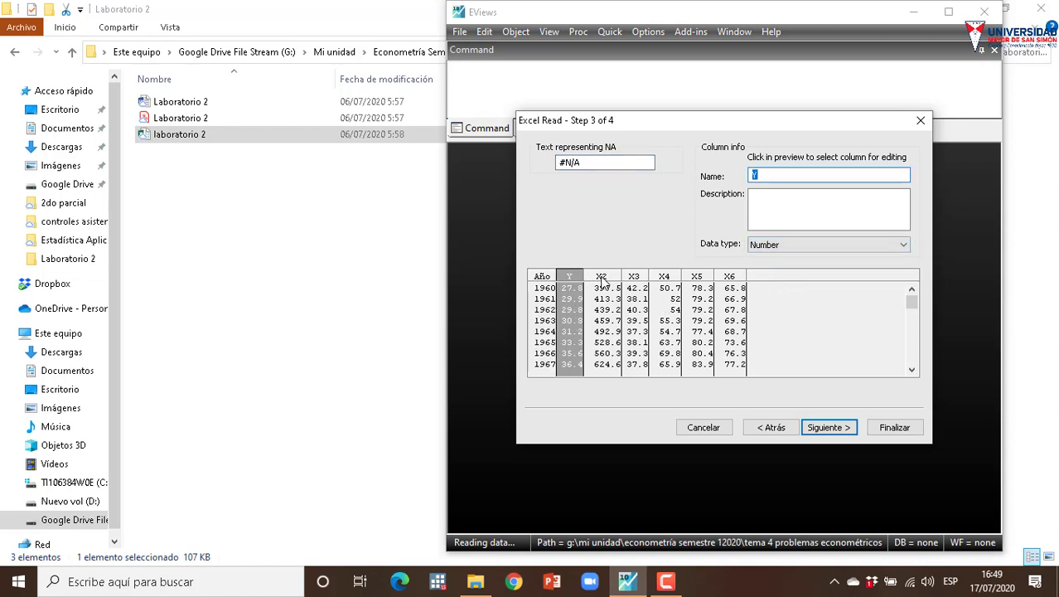
click(603, 279)
click(636, 280)
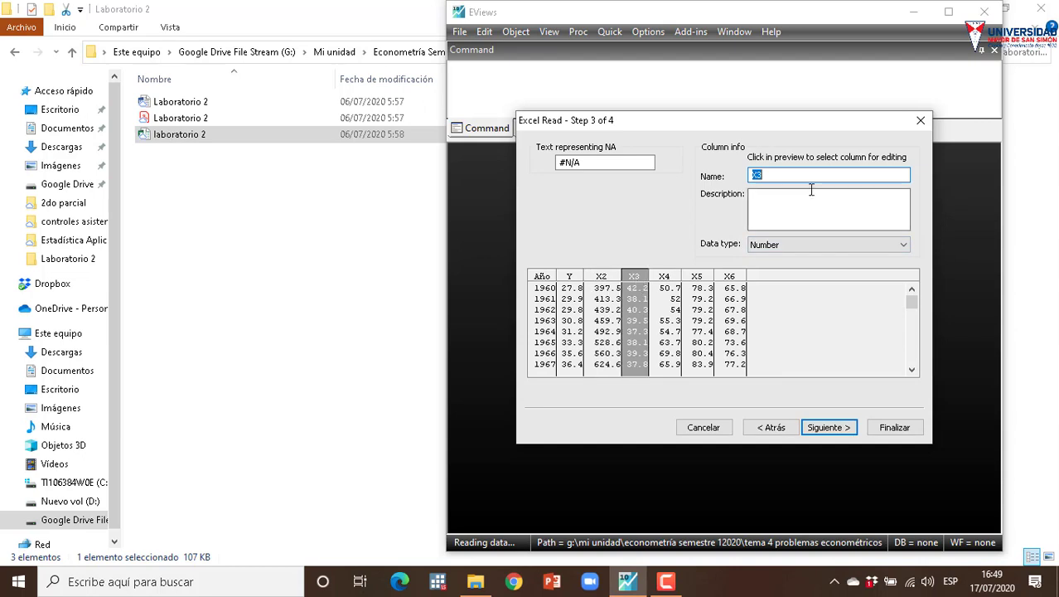
click(676, 282)
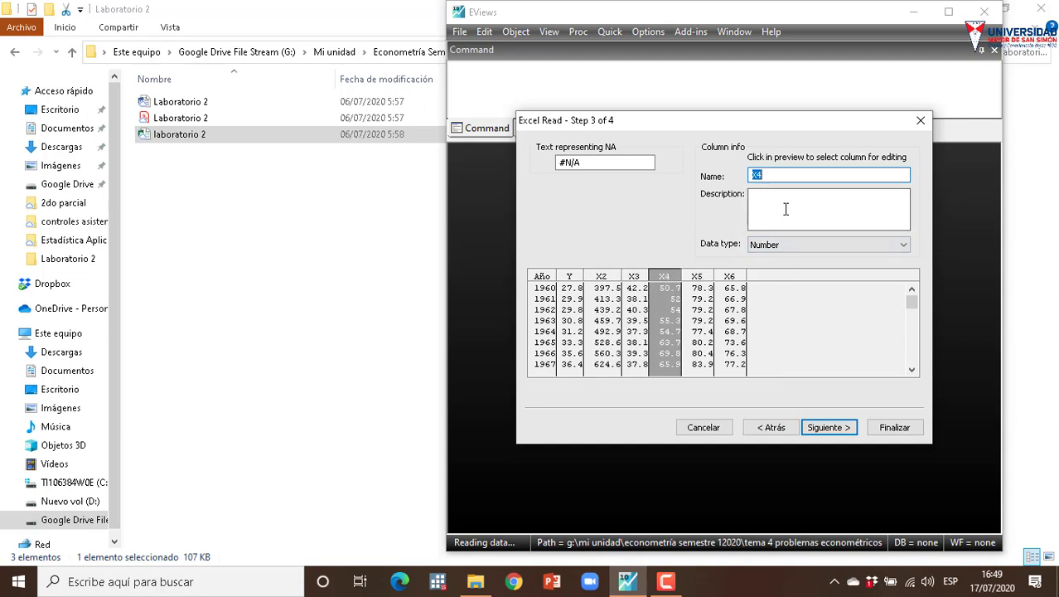
click(694, 280)
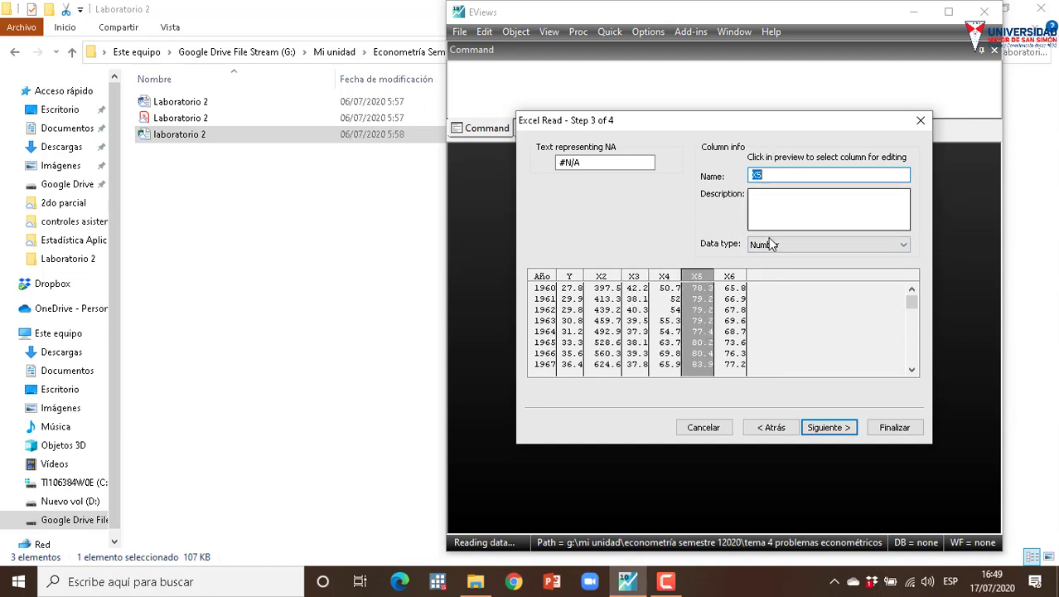
click(733, 280)
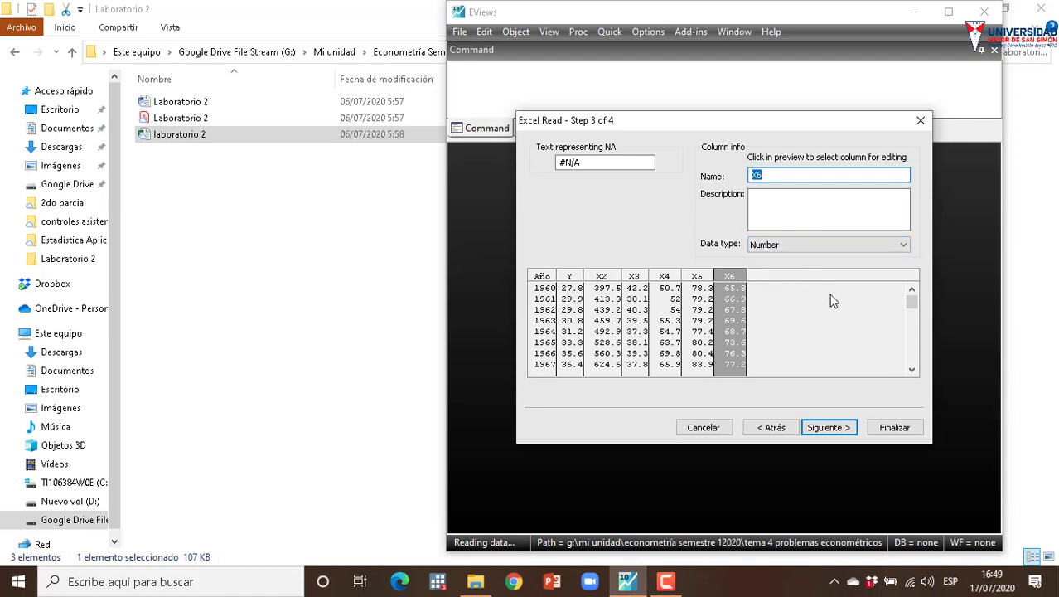
Set the import's basic structure to Dated - regular frequency, with Annual frequency and start date 1960.
click(827, 431)
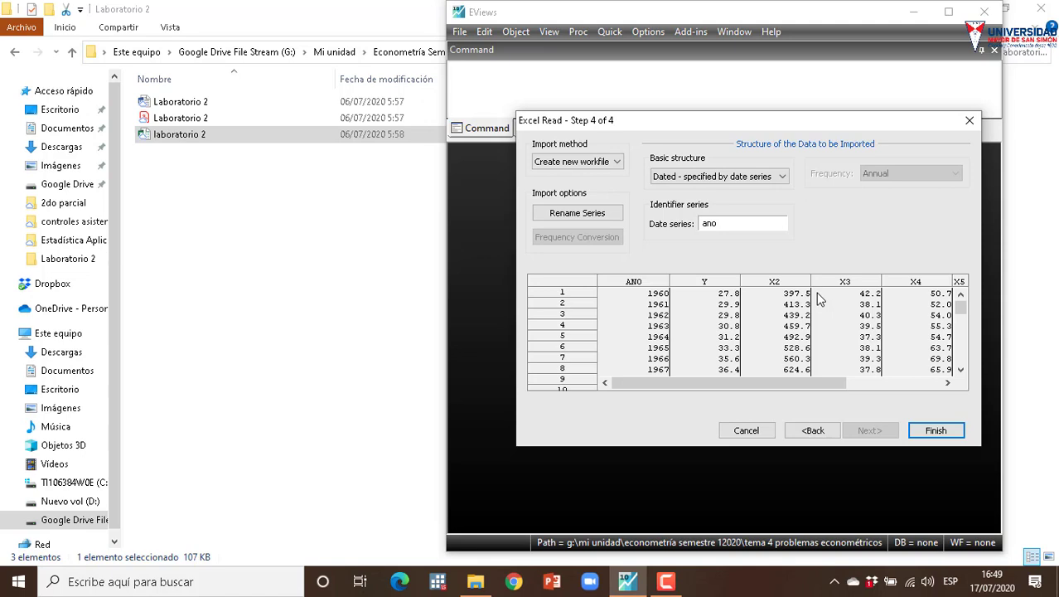
click(781, 176)
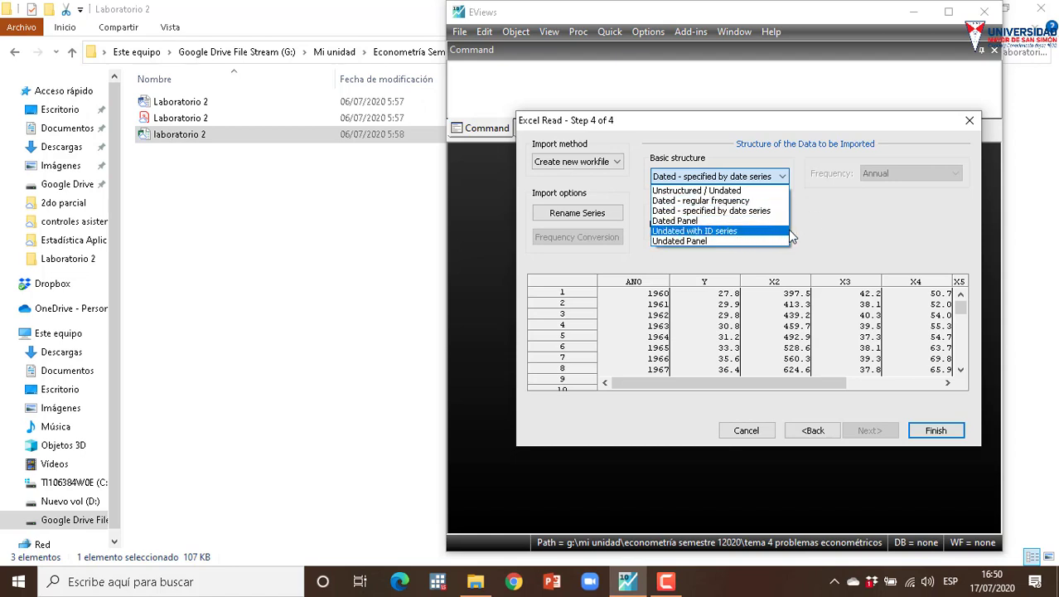
click(713, 203)
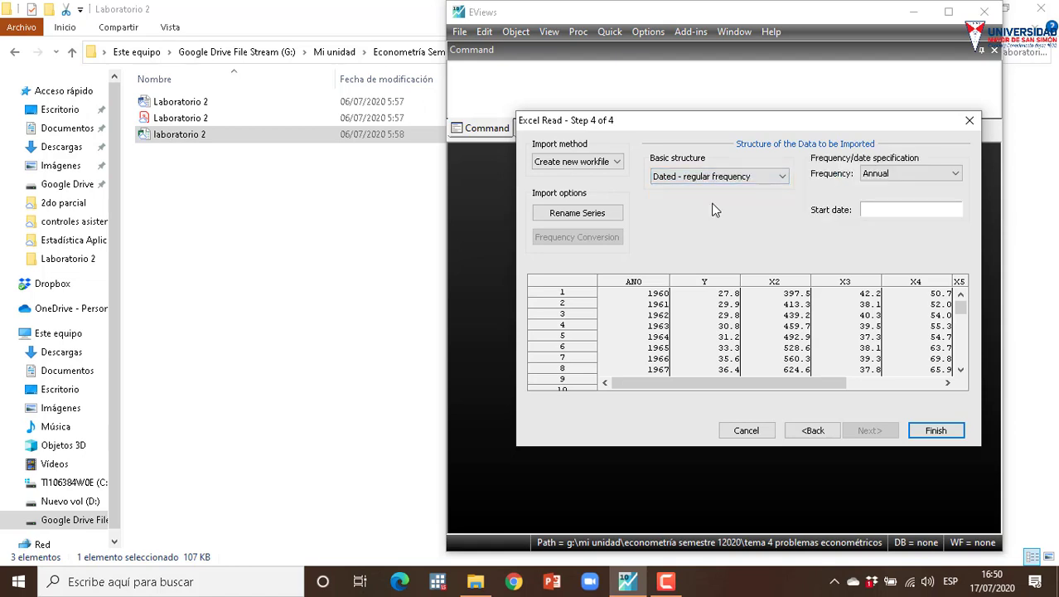
click(887, 173)
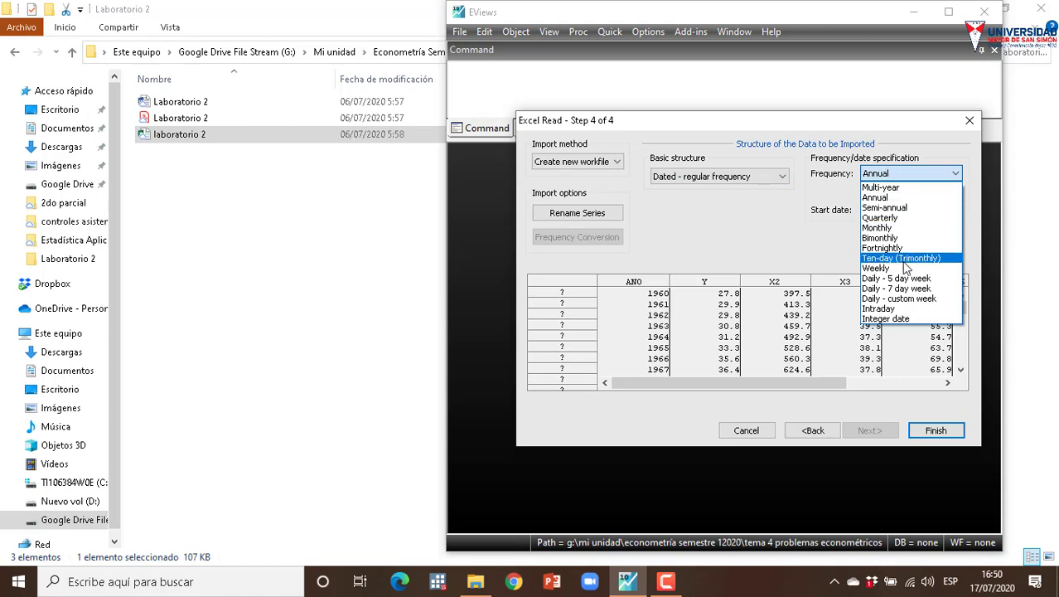
click(904, 199)
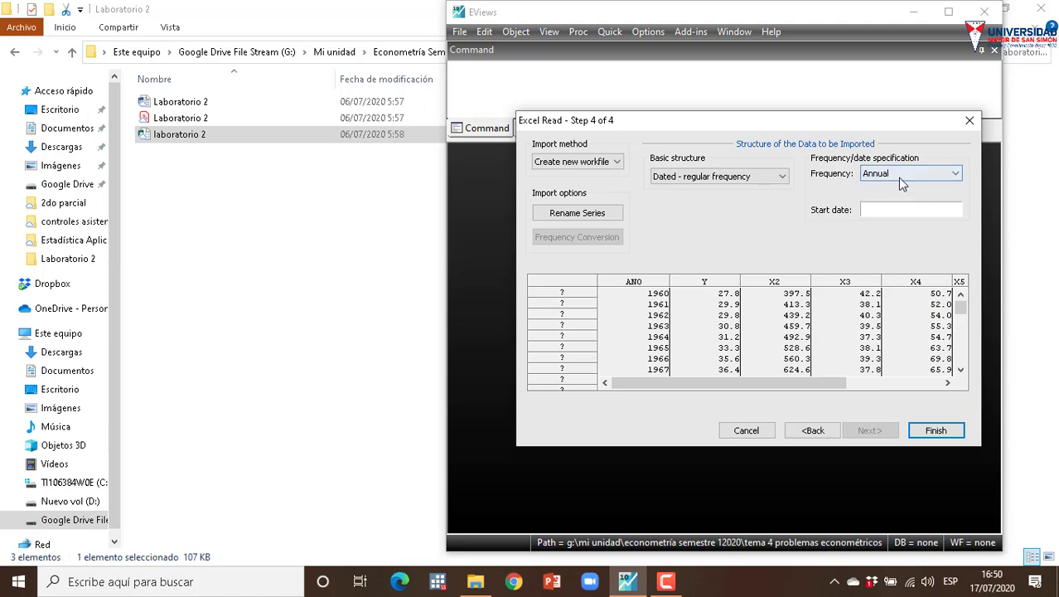
click(888, 209)
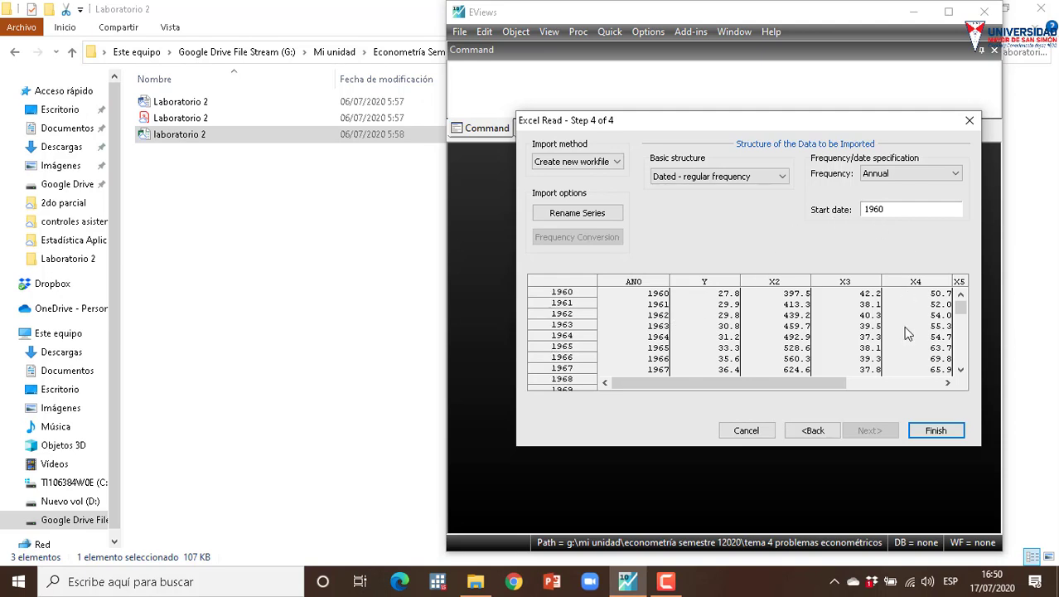
Finish the import without linking the series to the external source, and reposition the new workfile window.
click(932, 430)
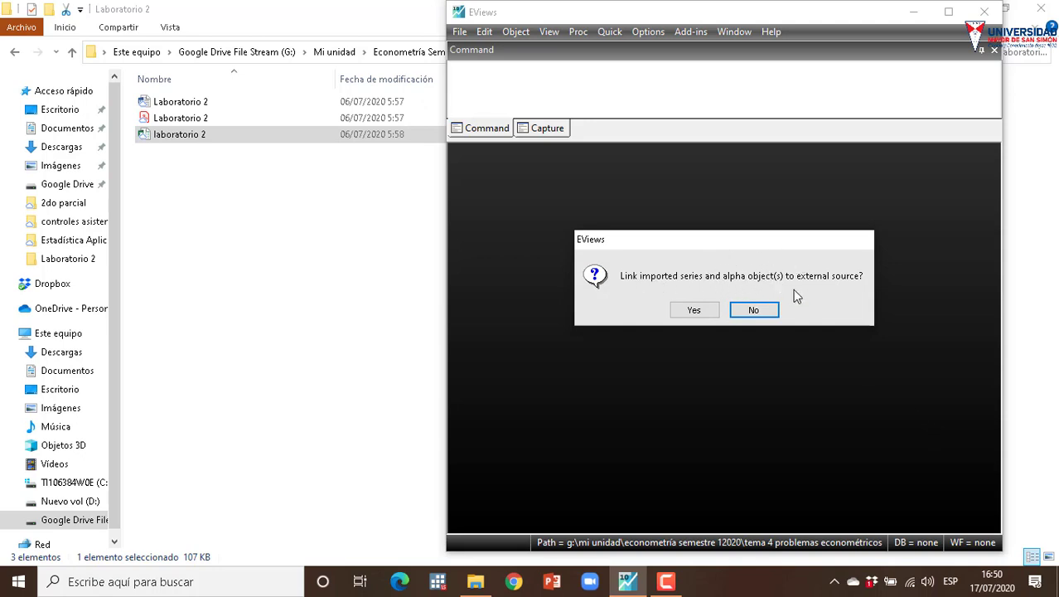
click(754, 310)
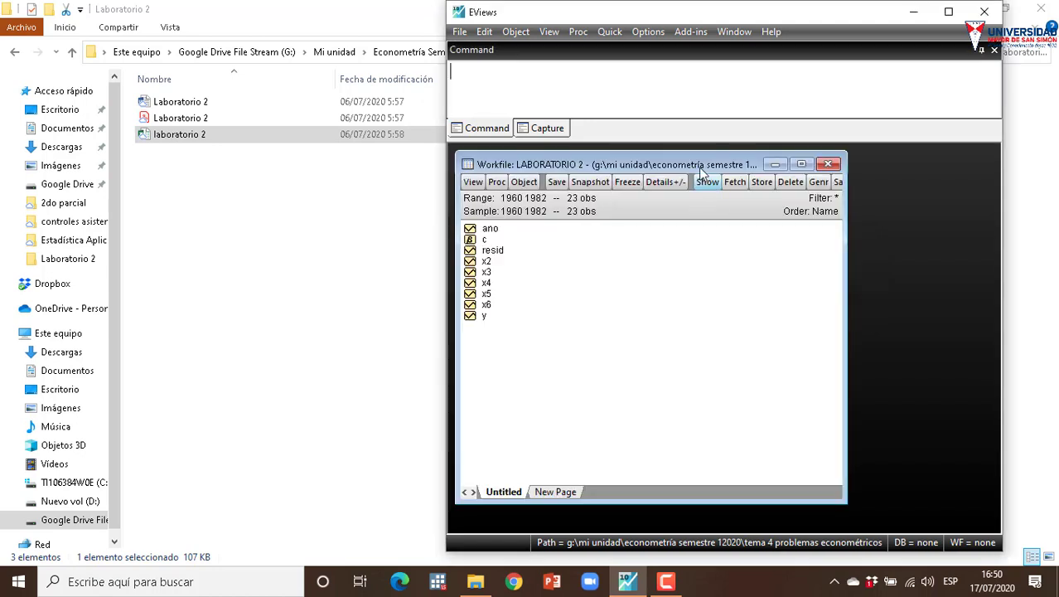
drag(690, 163, 774, 177)
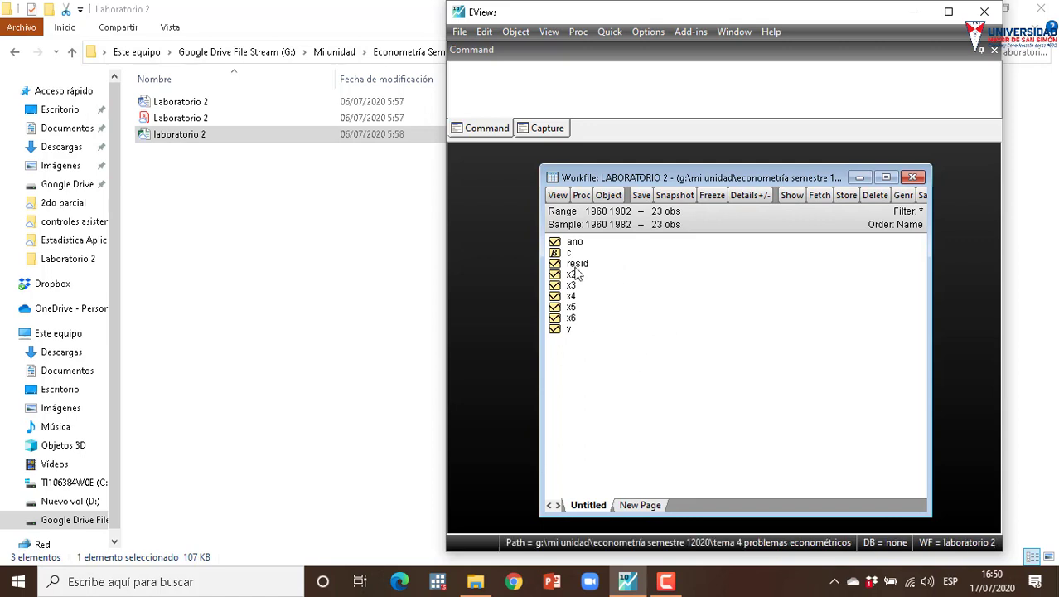
Open the series Y, show it as a basic Line & Symbol graph of the raw data, and close its window.
click(567, 329)
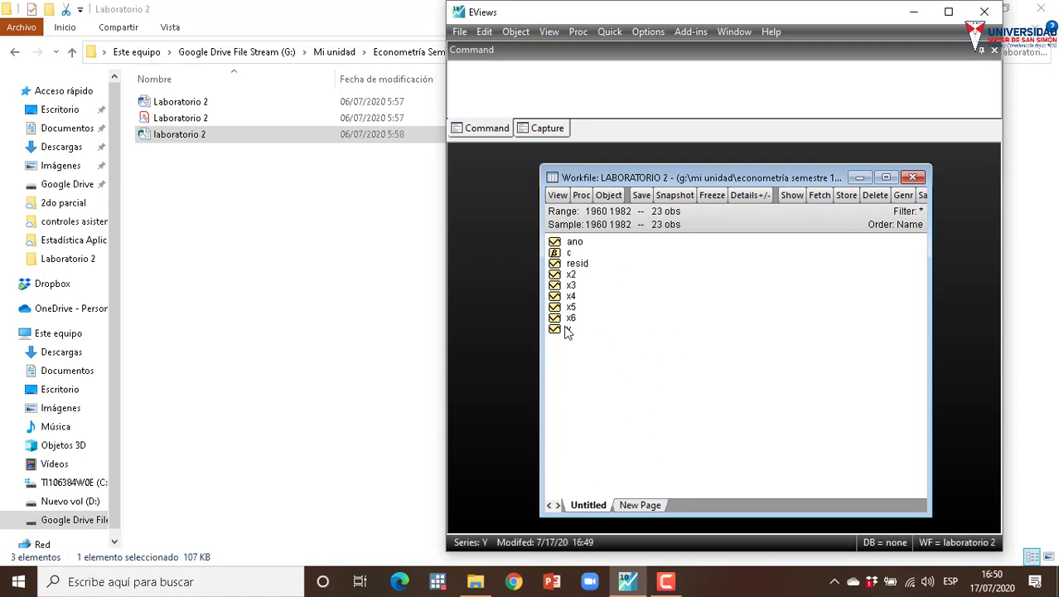
double_click(567, 330)
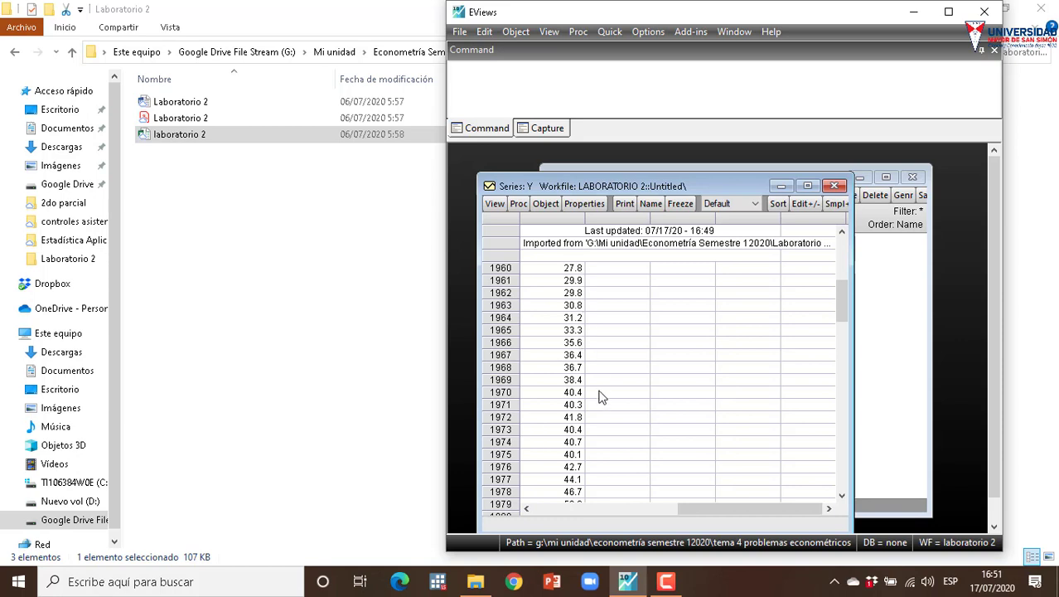
click(495, 204)
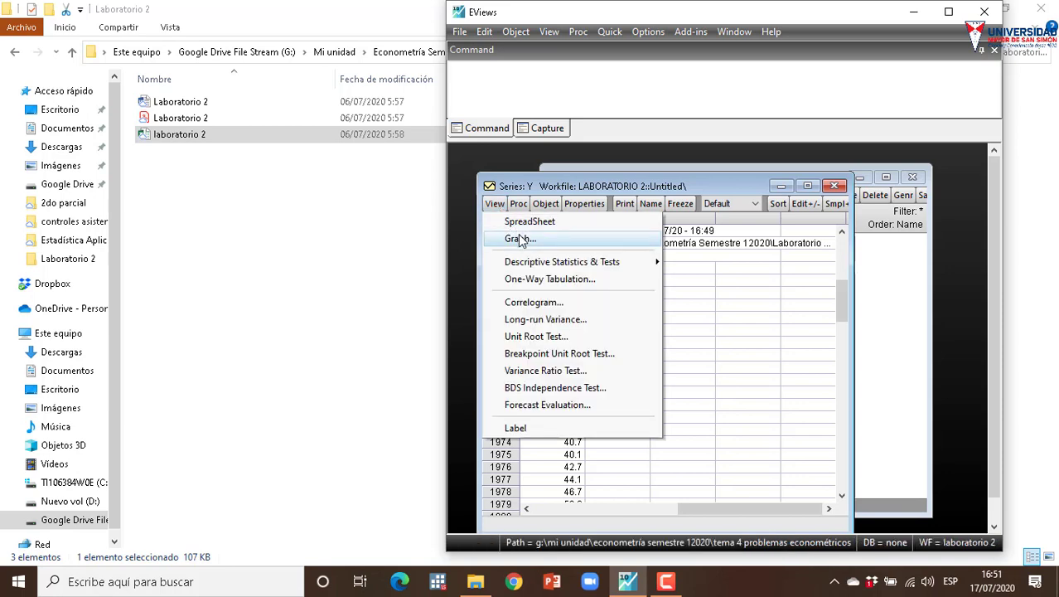
click(521, 240)
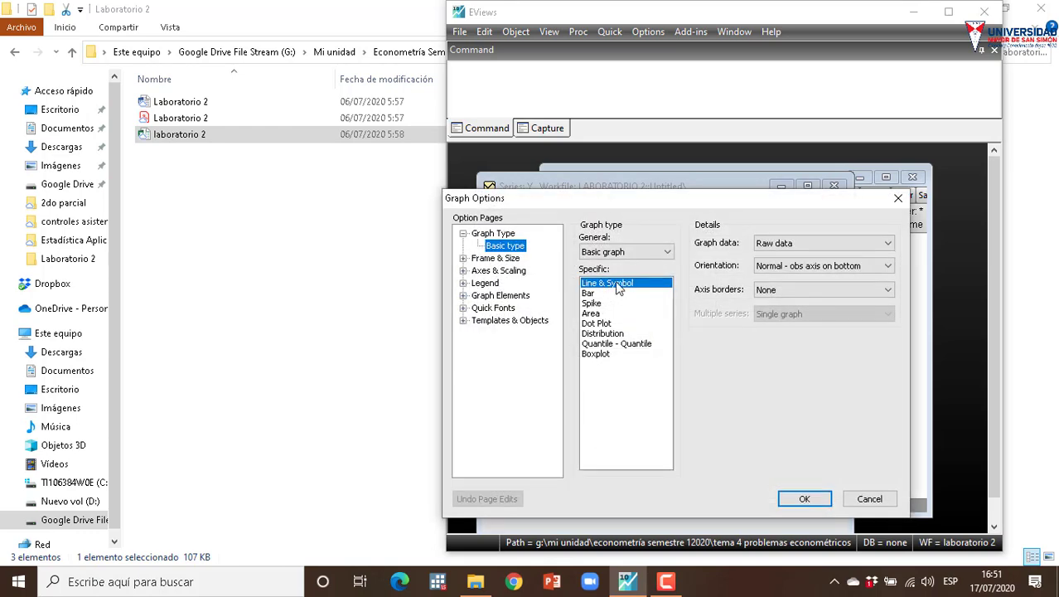
click(802, 498)
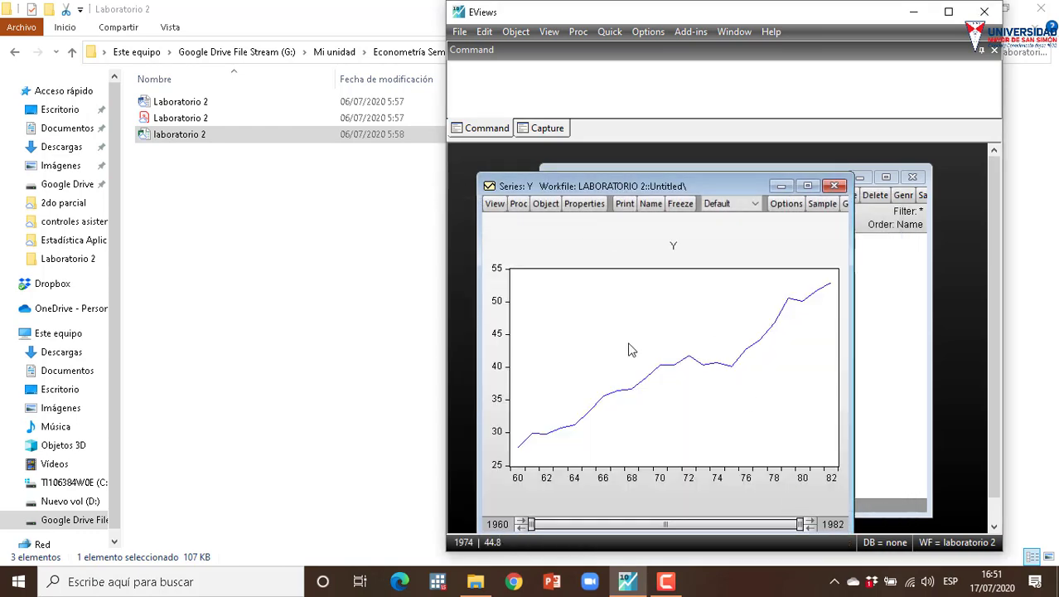
mouse_move(624, 389)
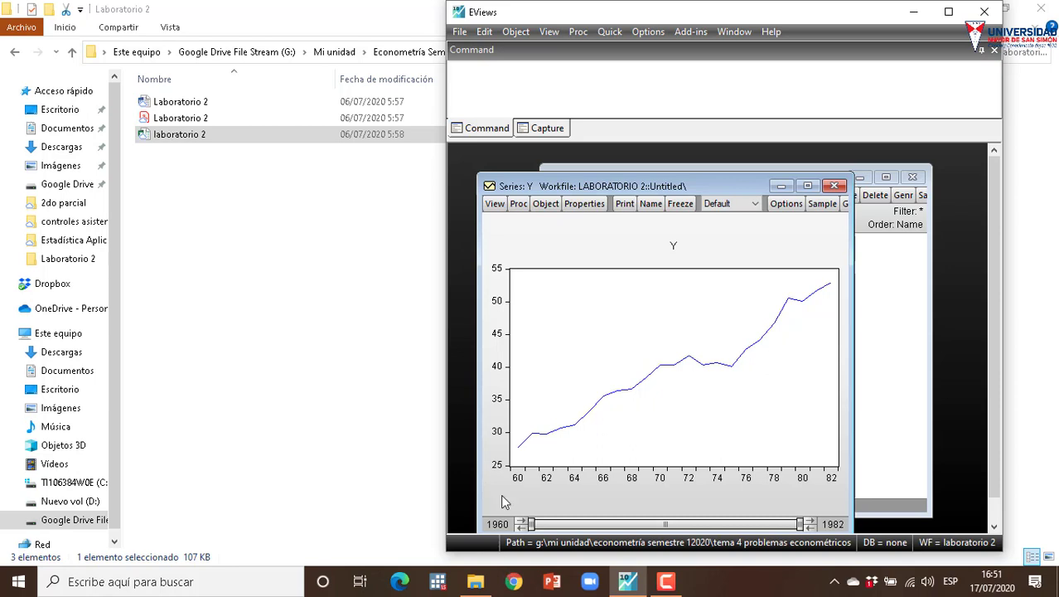
click(839, 189)
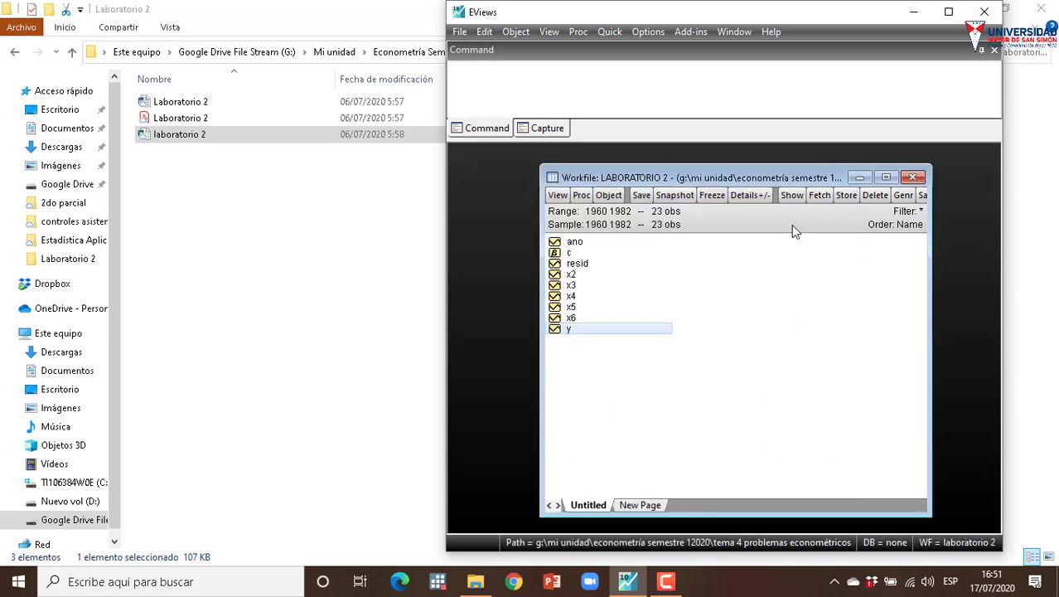
Select the series Y, X2, X3, X4, X5 and X6 in the workfile, starting with Y.
click(619, 376)
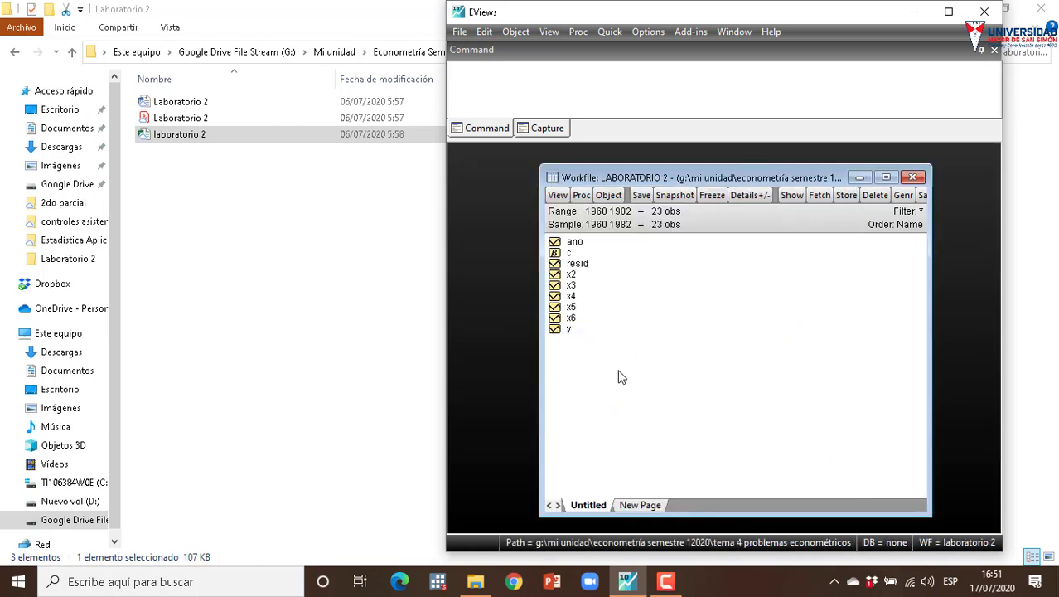
click(590, 330)
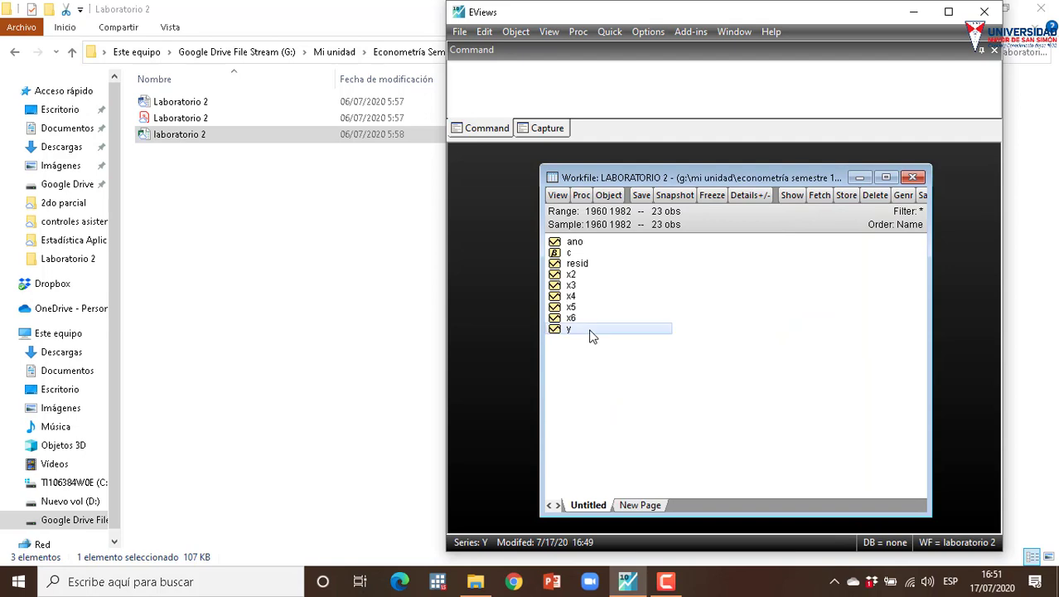
ctrl+click(572, 276)
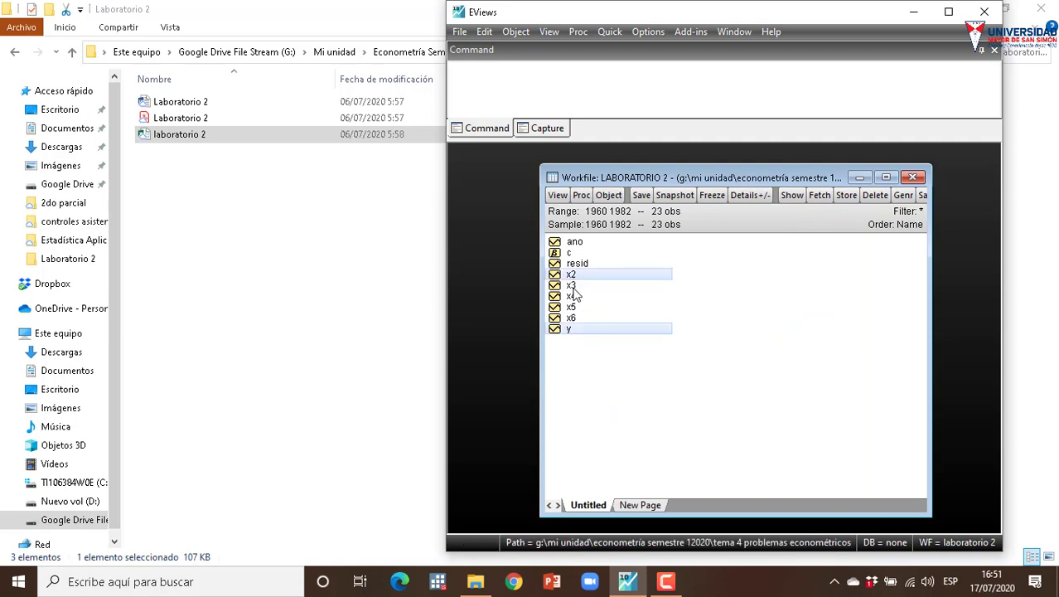
ctrl+click(578, 287)
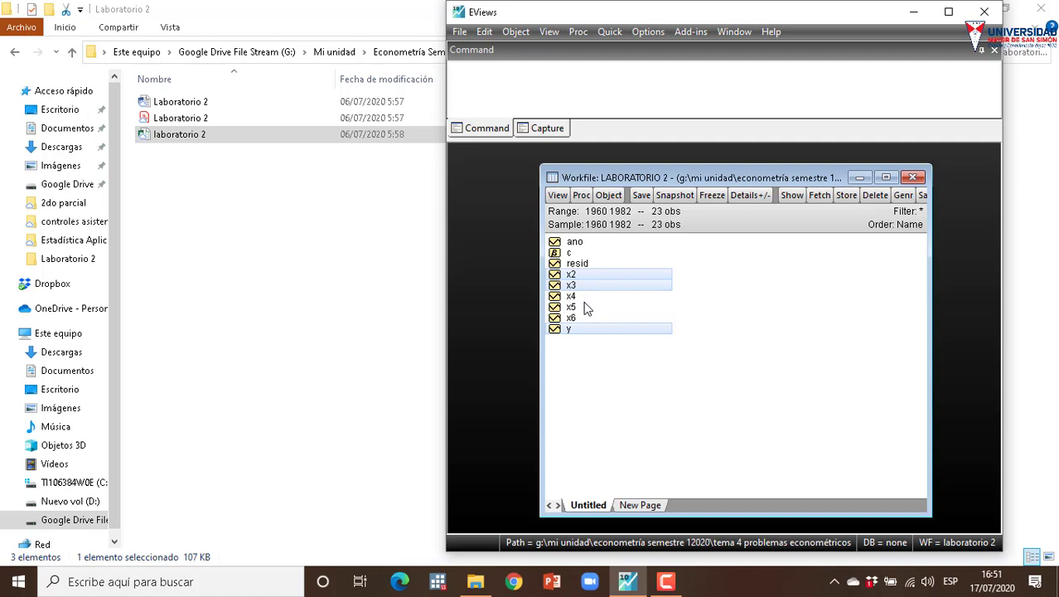
ctrl+click(584, 300)
ctrl+click(598, 309)
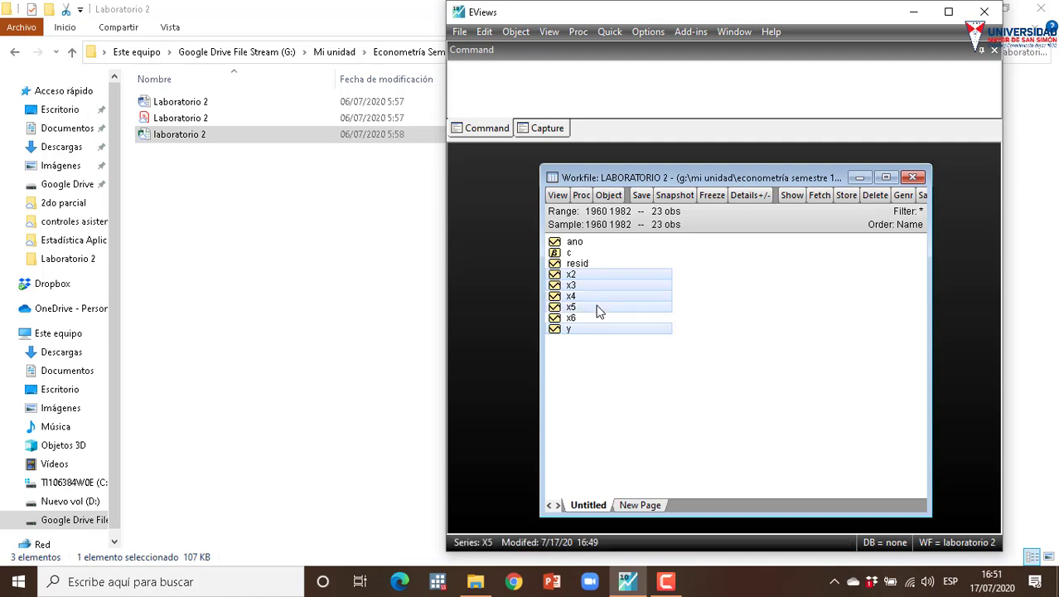
ctrl+click(596, 318)
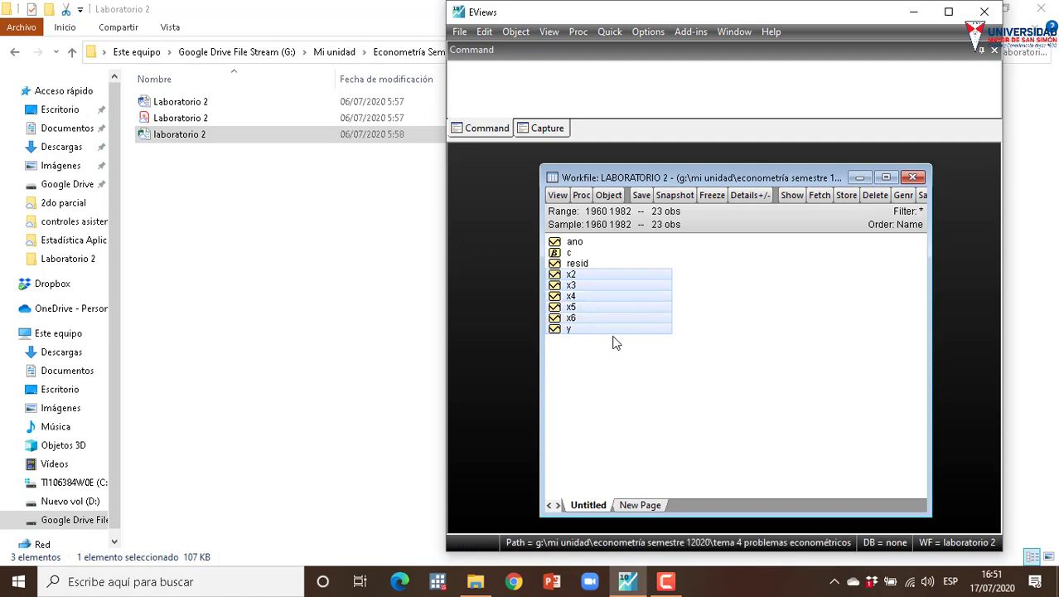
double_click(613, 333)
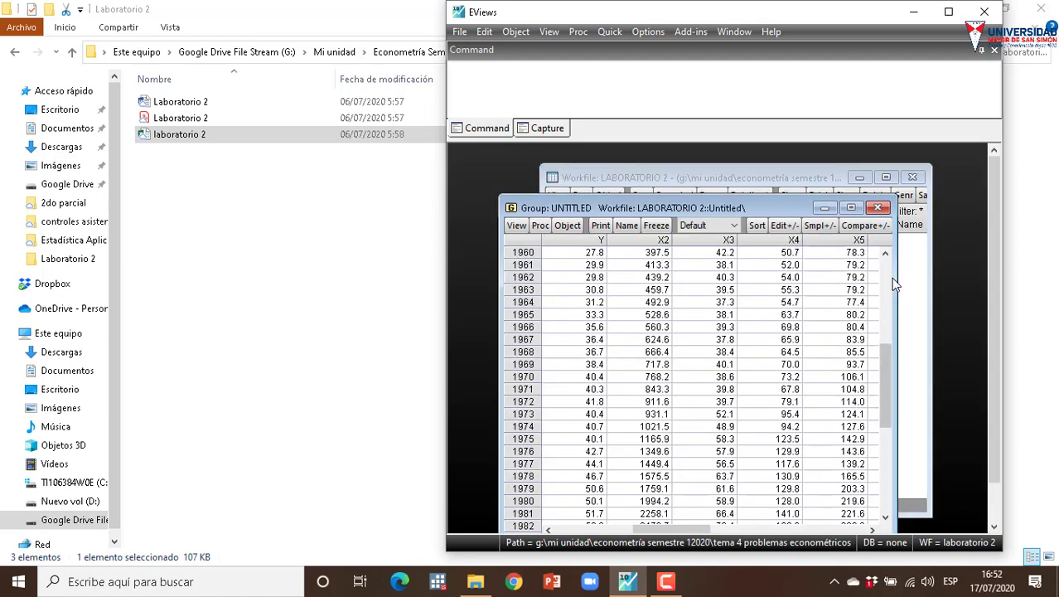
drag(895, 284, 962, 267)
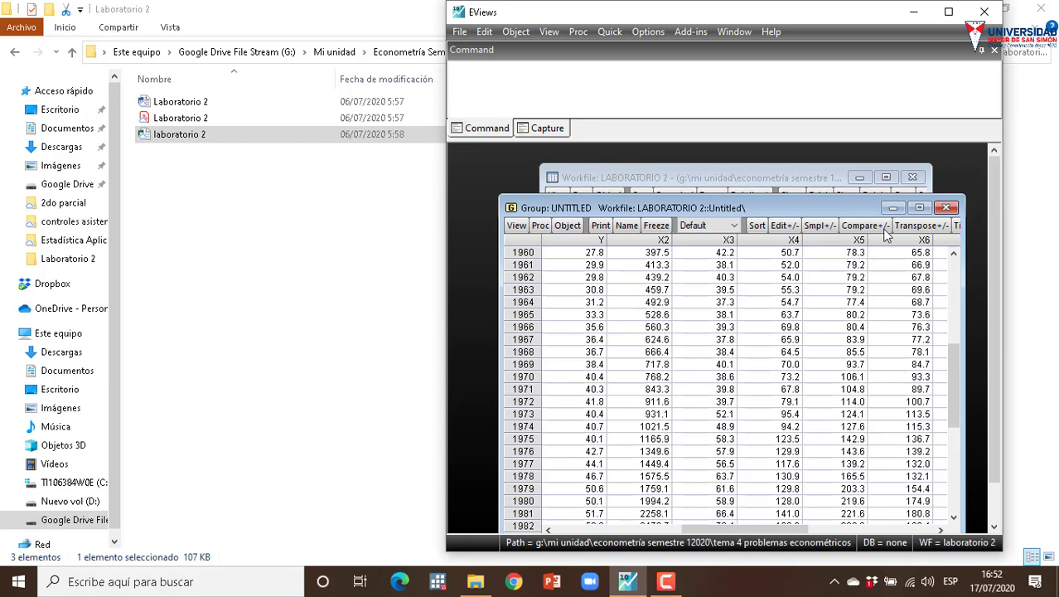
click(951, 209)
Remove X6 from the selection and open Y, X2, X3, X4 and X5 as a group in a slightly widened window.
click(702, 316)
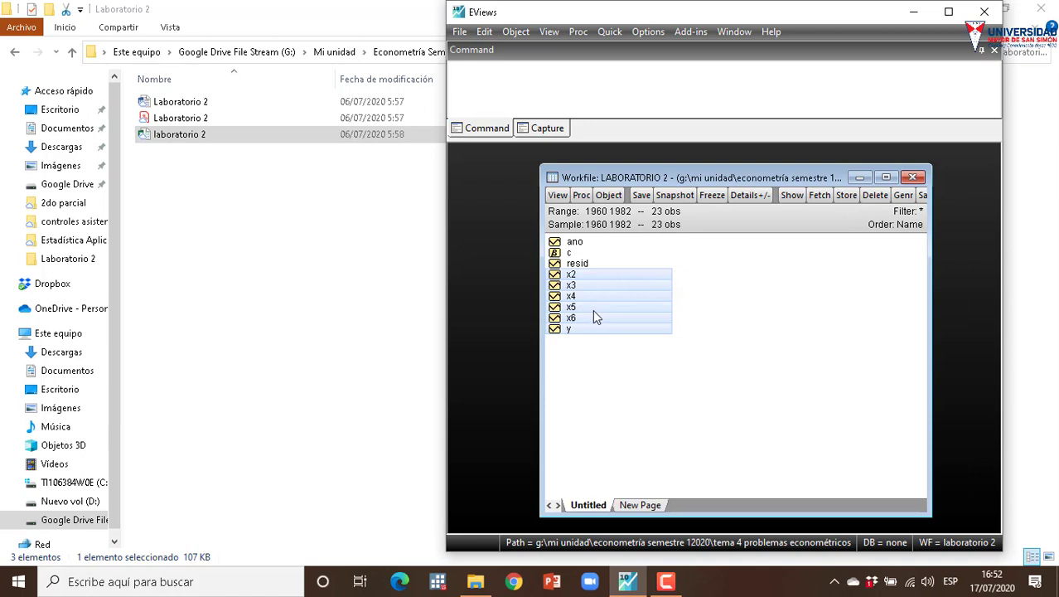
ctrl+click(589, 318)
double_click(608, 296)
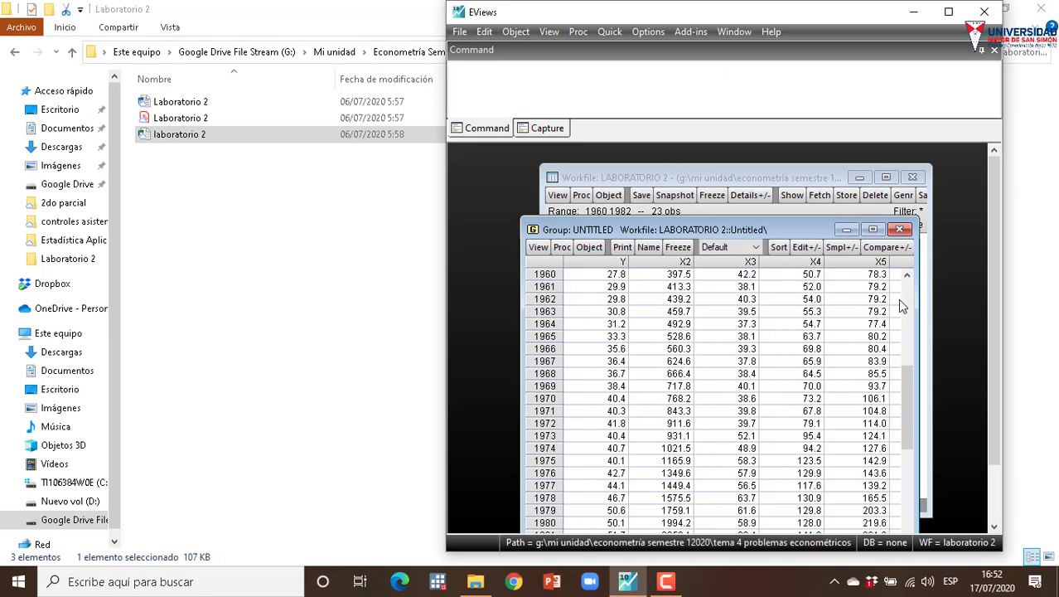
drag(916, 308, 945, 312)
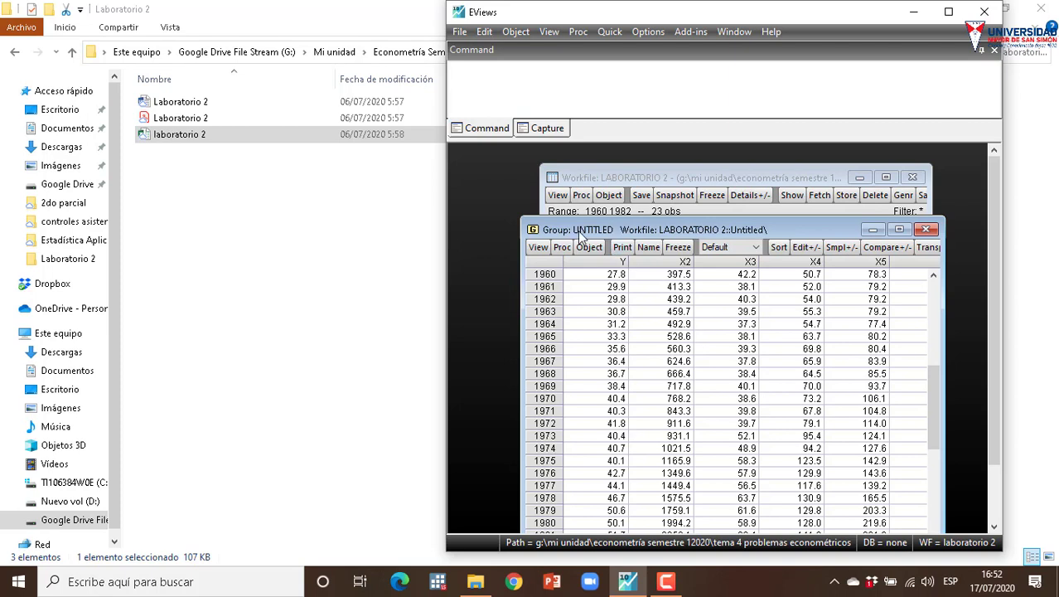
Graph the group's series together in a single Line & Symbol graph and inspect the X2 line.
click(540, 247)
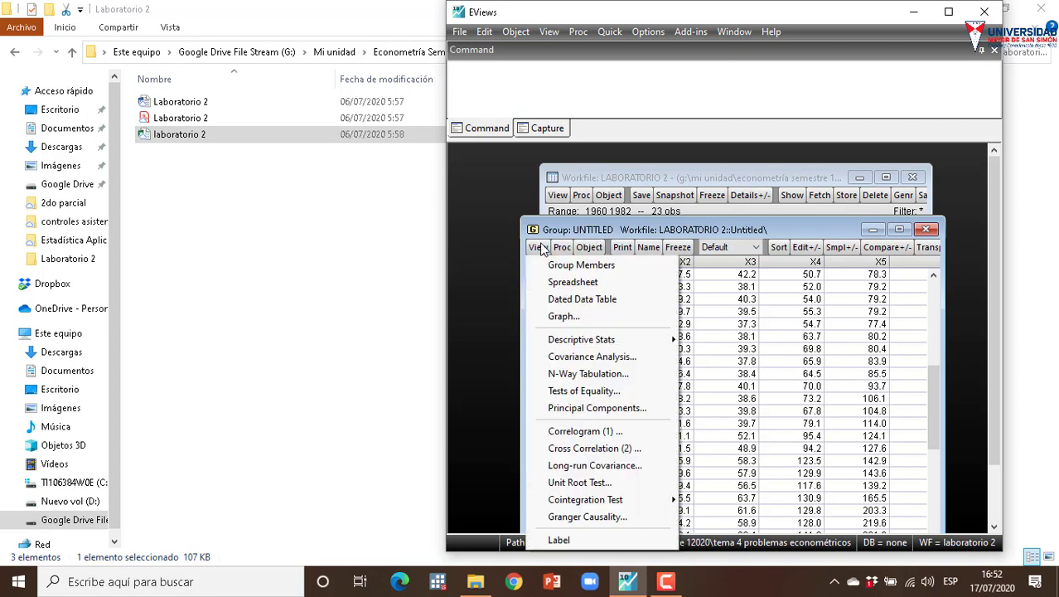
click(568, 314)
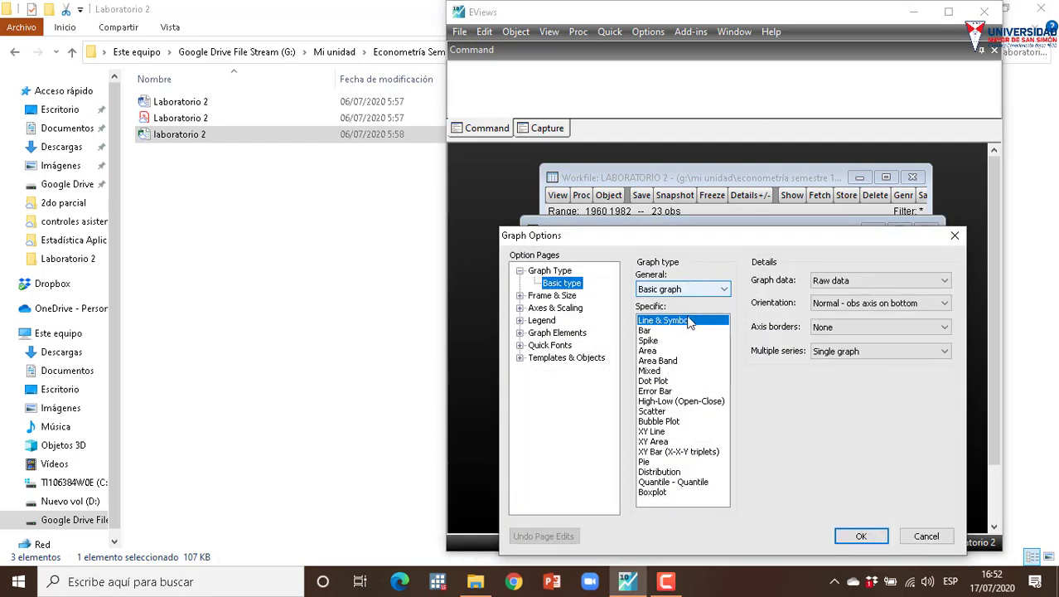
click(861, 535)
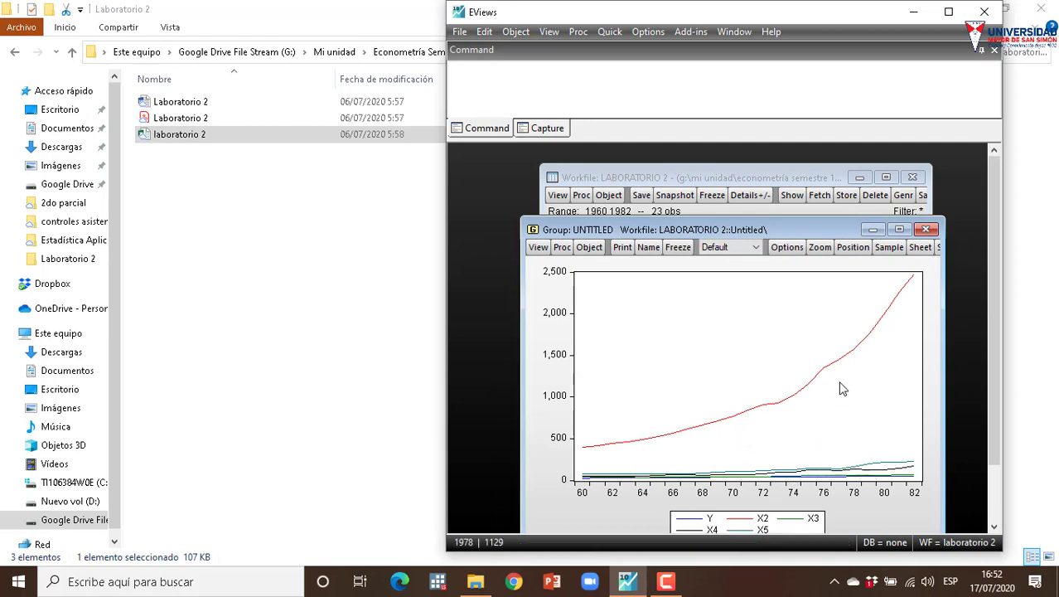
mouse_move(814, 390)
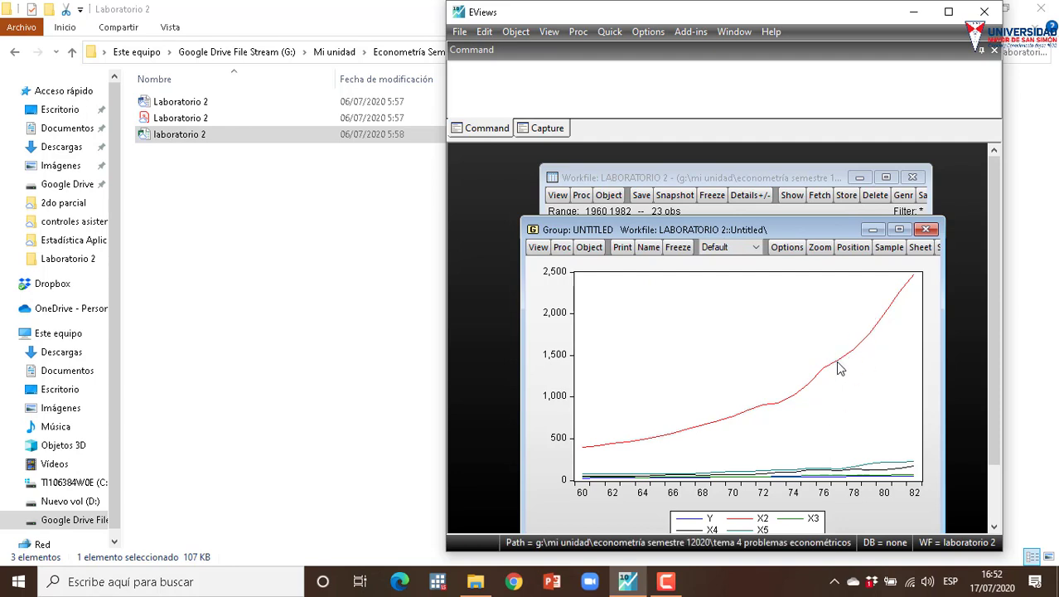
click(844, 372)
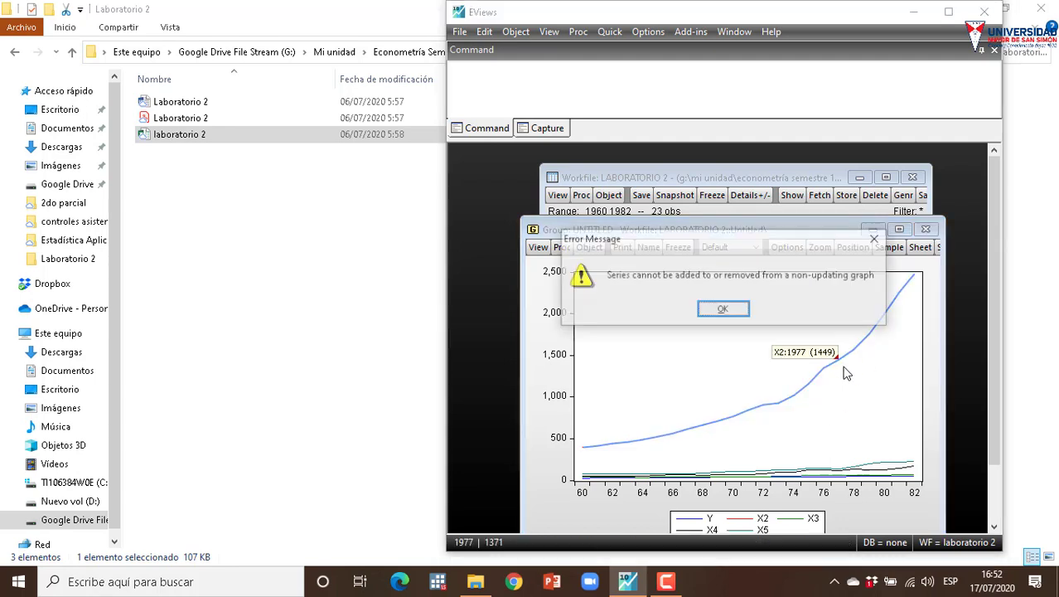
click(874, 238)
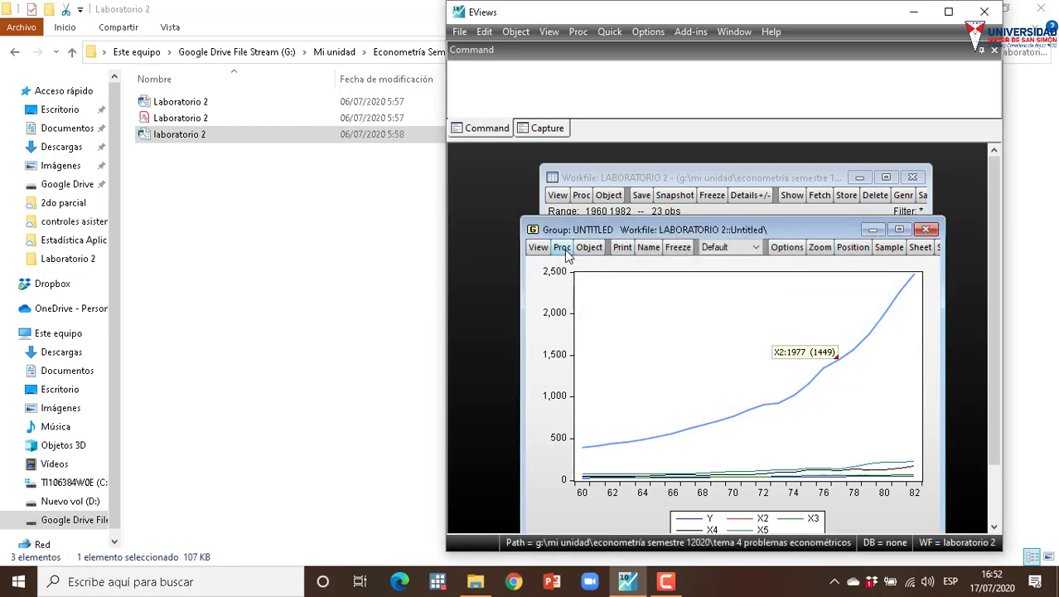
Graph the group as Line & Symbol with the multiple series option set to Multiple graphs.
click(538, 251)
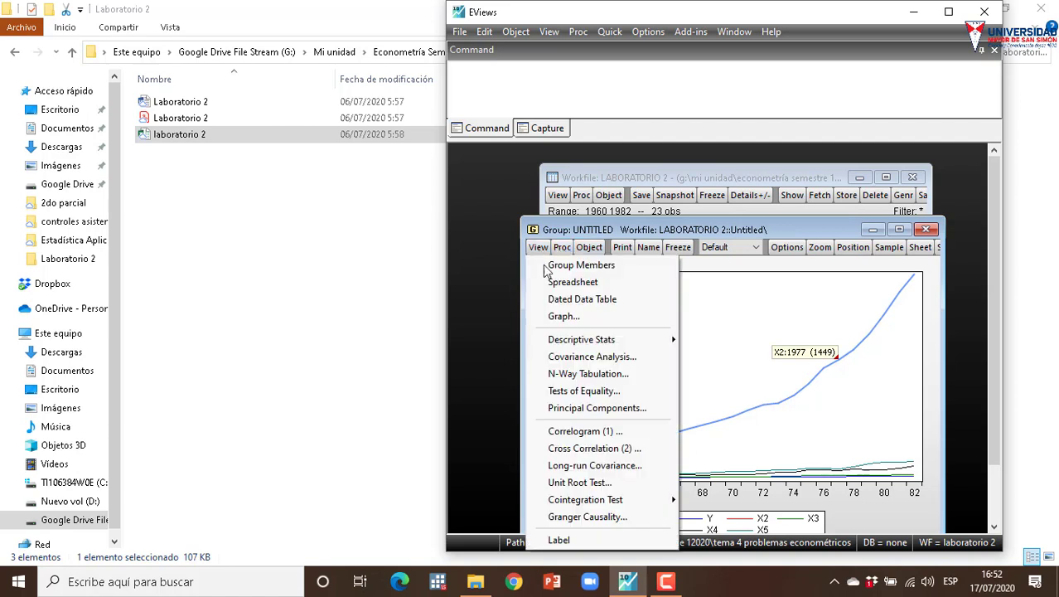
click(565, 316)
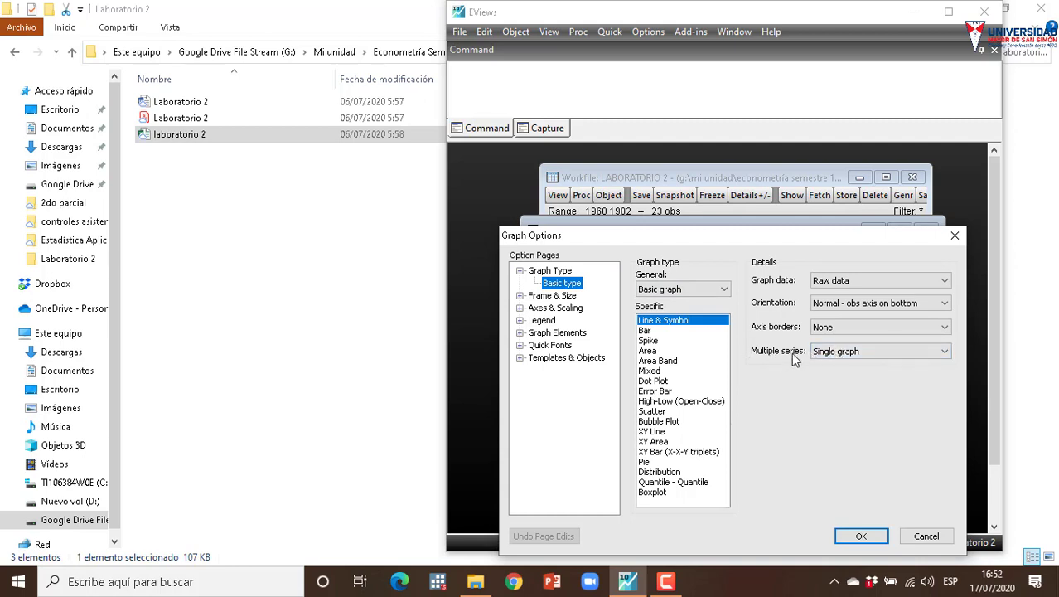
click(832, 350)
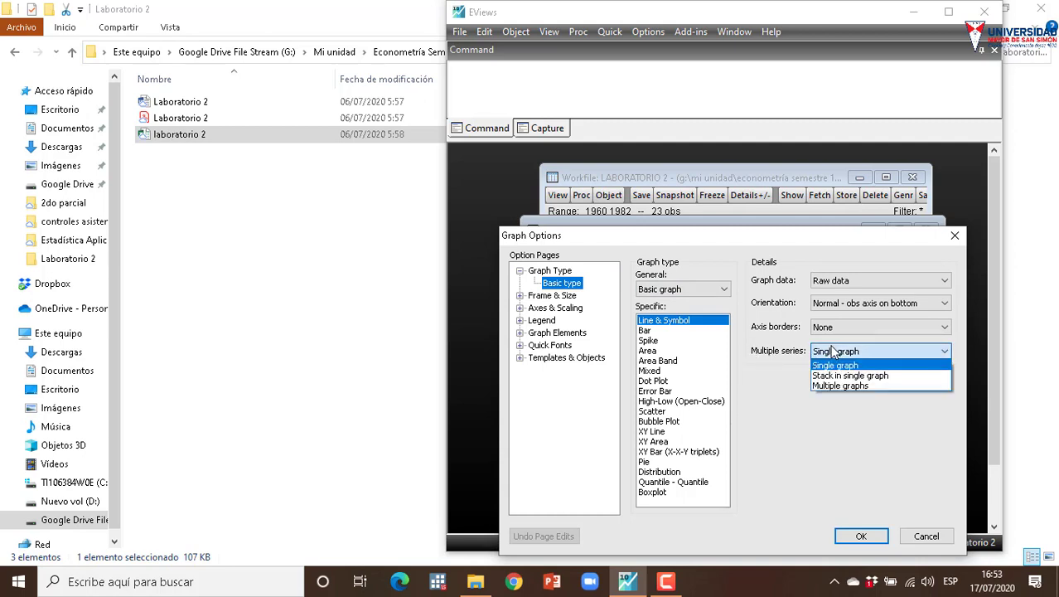
click(846, 384)
click(866, 536)
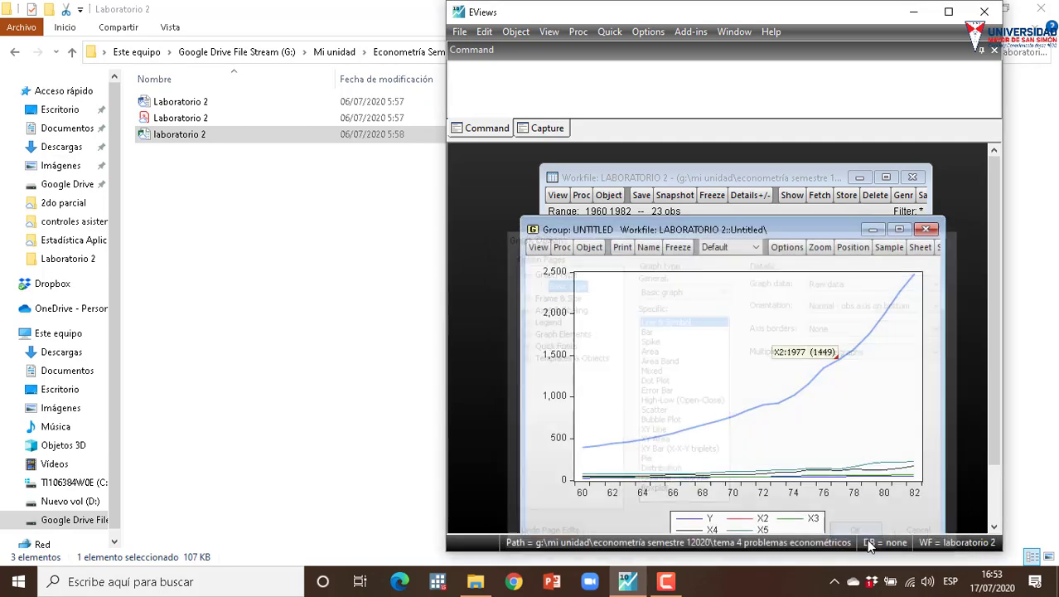
Maximize the group and program windows, and move the X5 graph beside the X2 and X4 graphs.
click(900, 229)
click(948, 11)
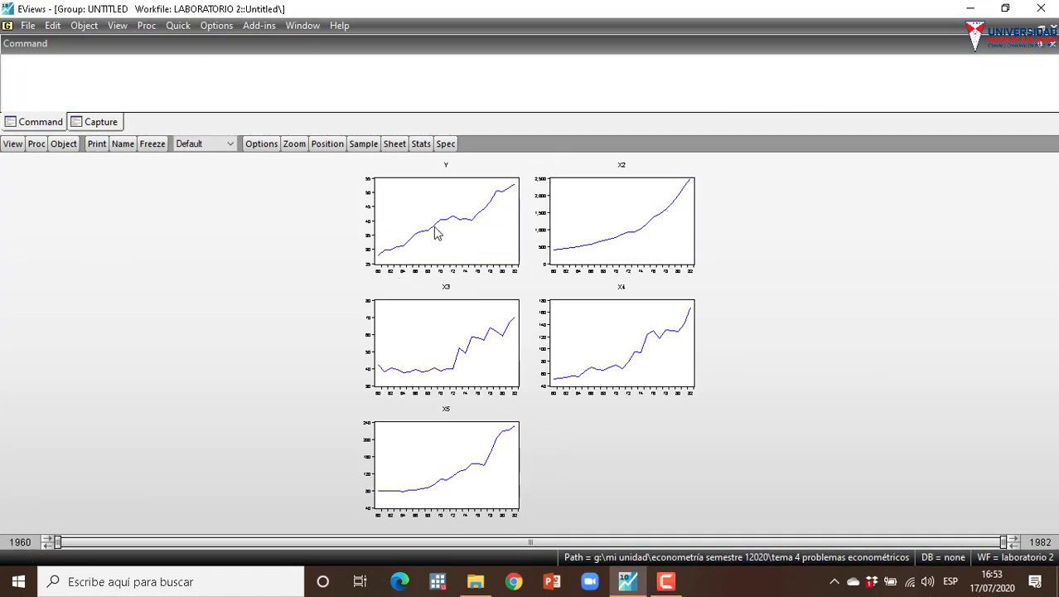
drag(447, 475, 800, 287)
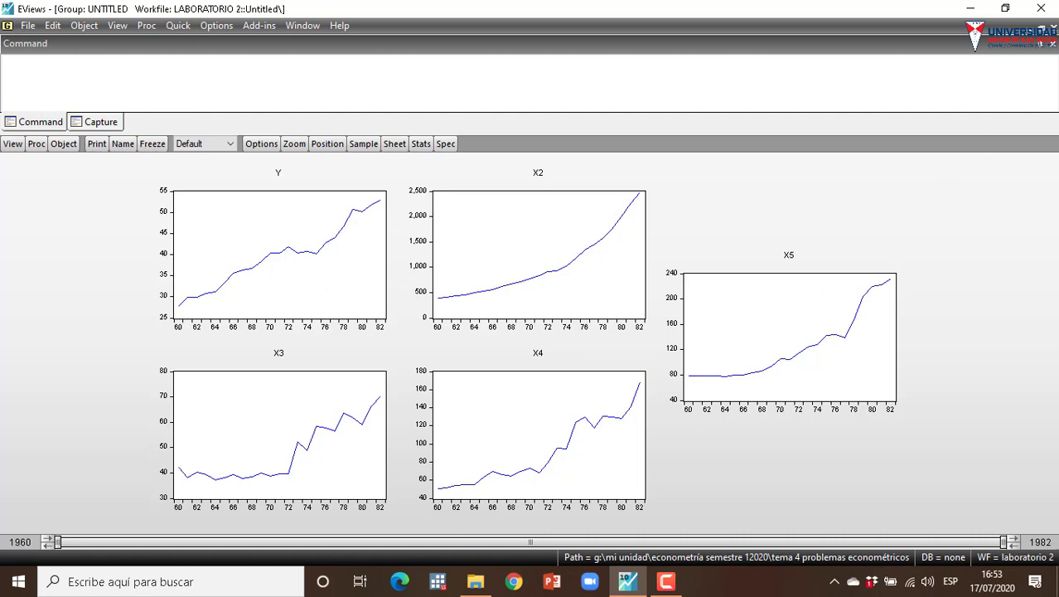
Restore the group window beside the workfile window and show the group's descriptive statistics for the common sample.
click(1041, 26)
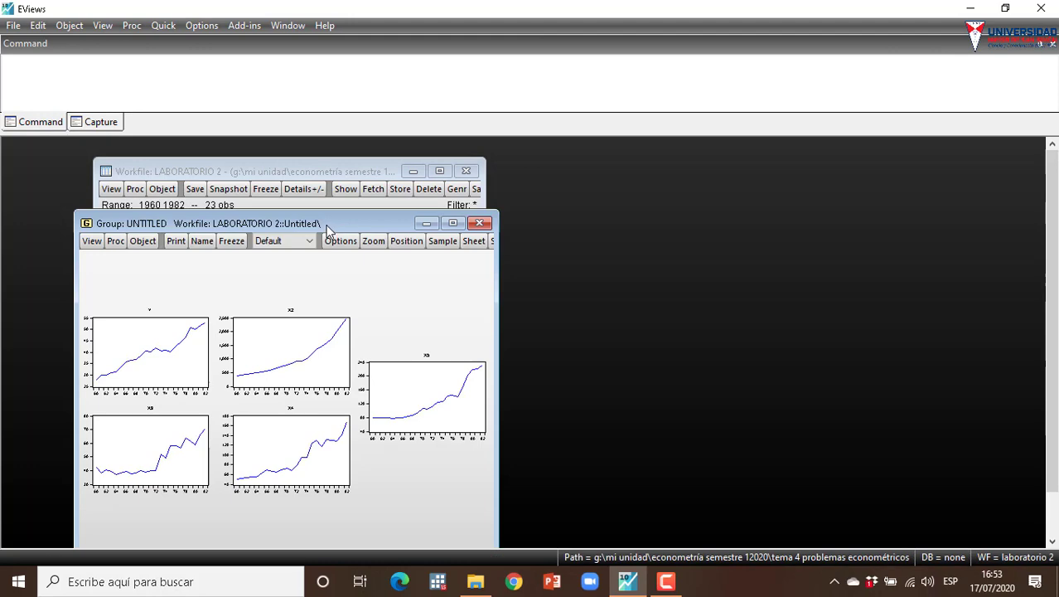
drag(325, 225, 766, 171)
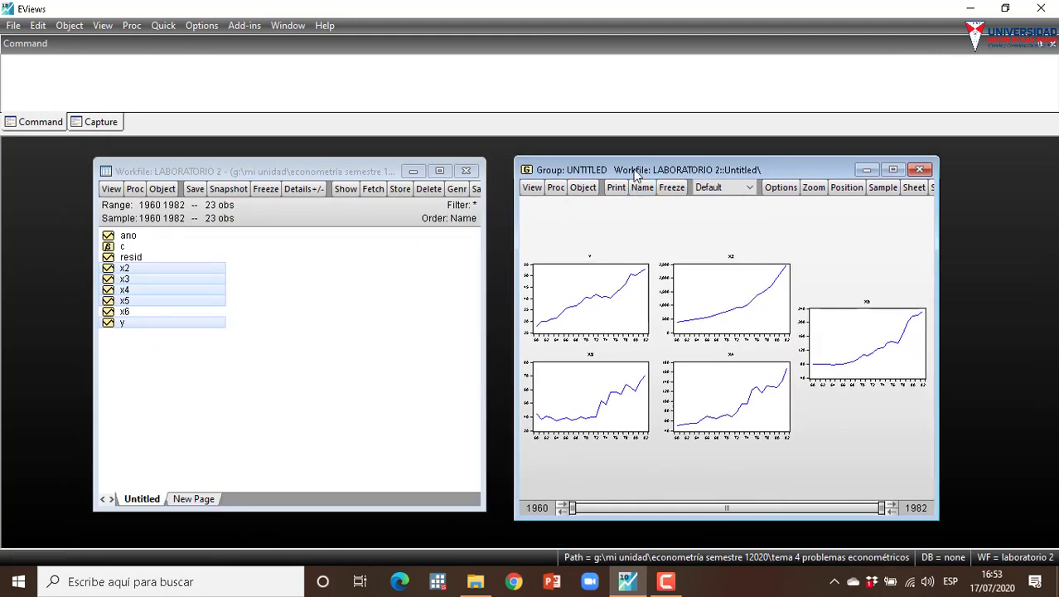
click(537, 189)
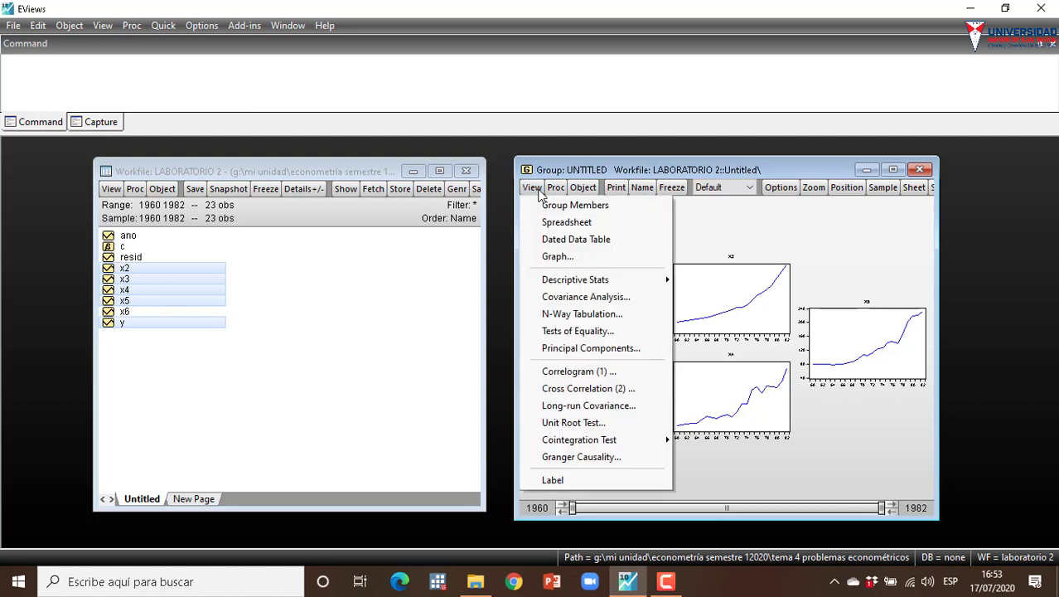
mouse_move(578, 284)
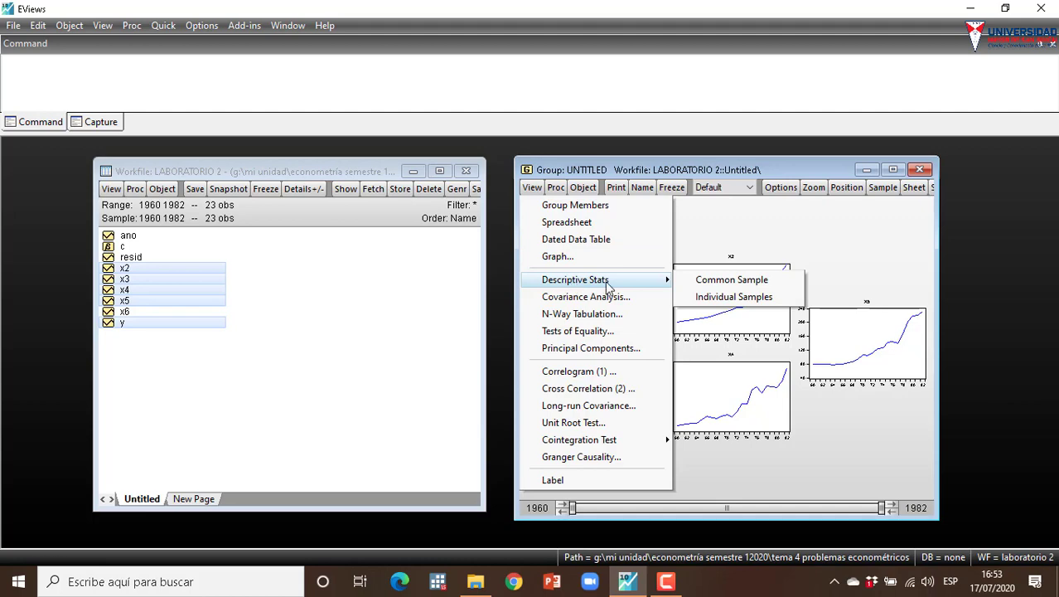
click(718, 282)
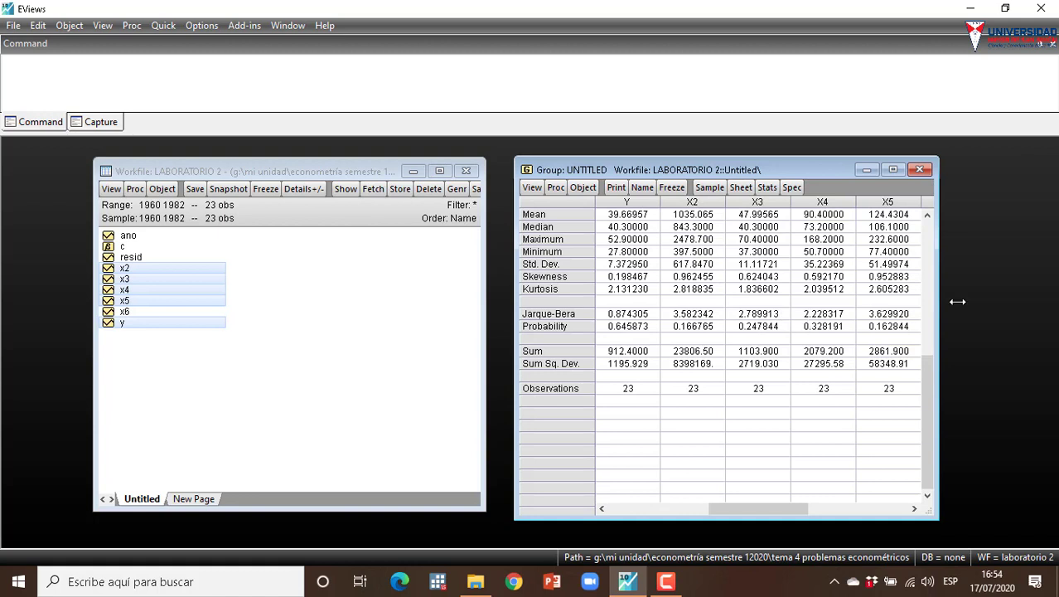
Widen the group window to give the descriptive statistics table more room.
drag(941, 303, 978, 304)
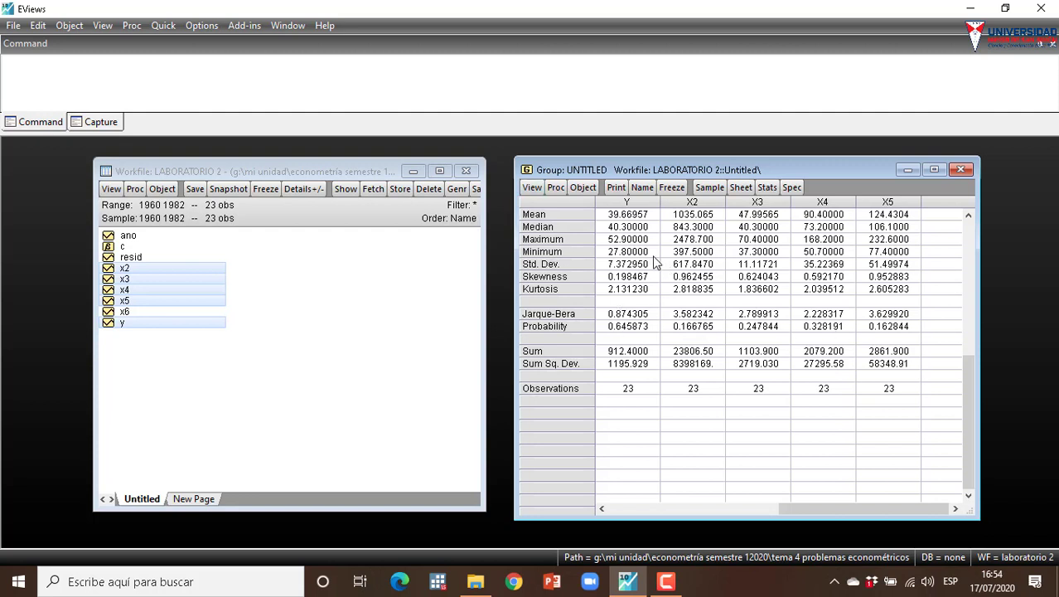
click(532, 188)
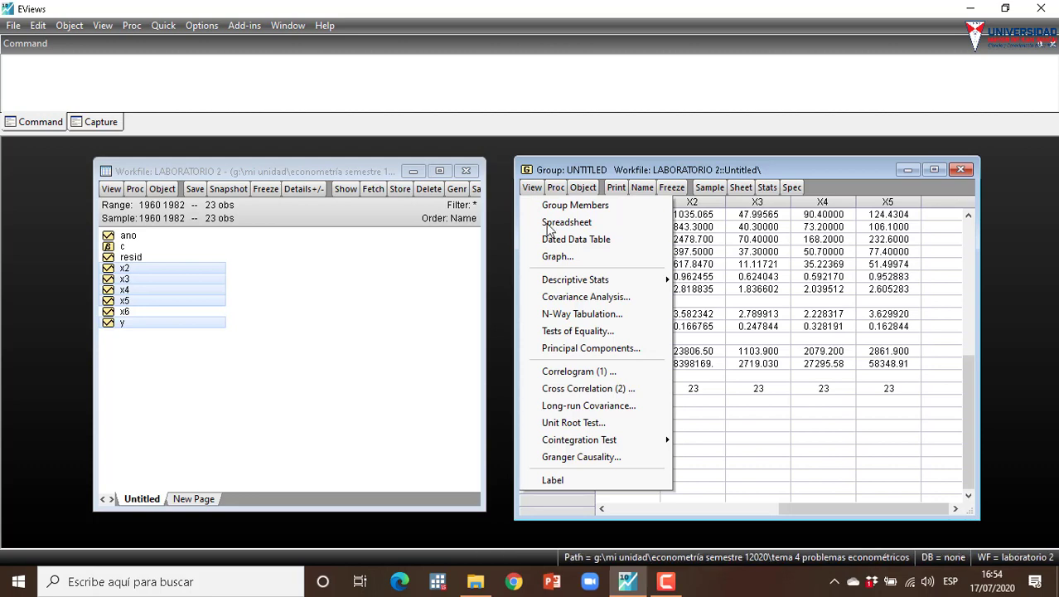
click(558, 257)
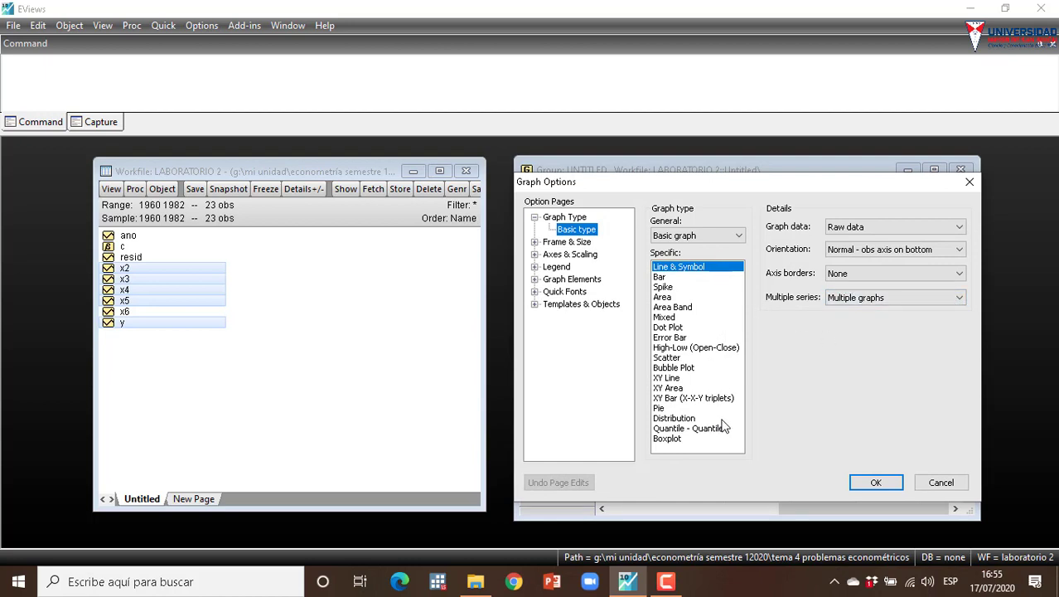
click(942, 482)
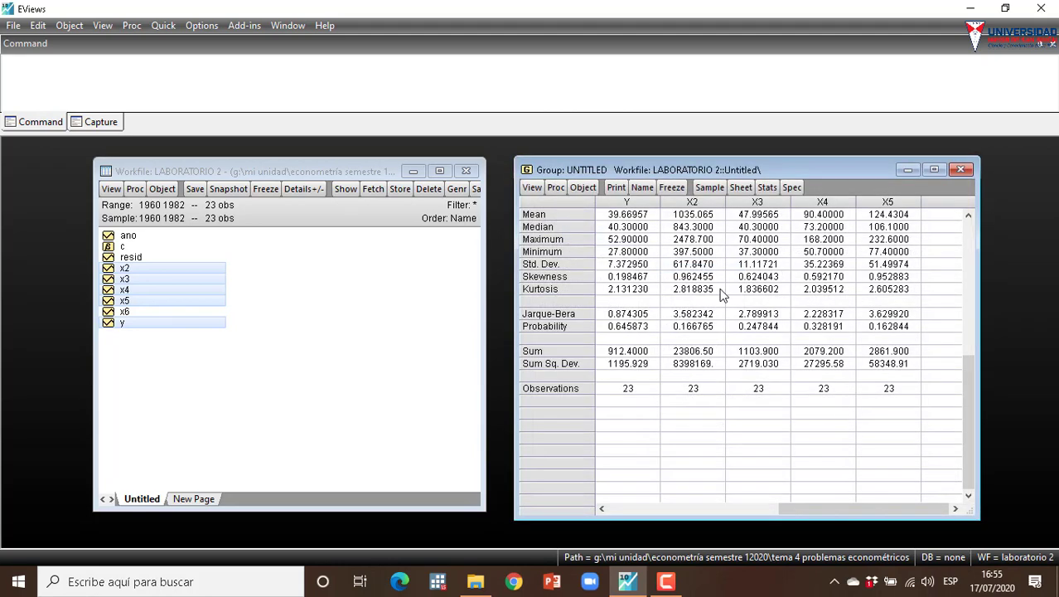
Run a covariance analysis of the group with only the Correlation statistic, leaving Covariance out.
click(532, 188)
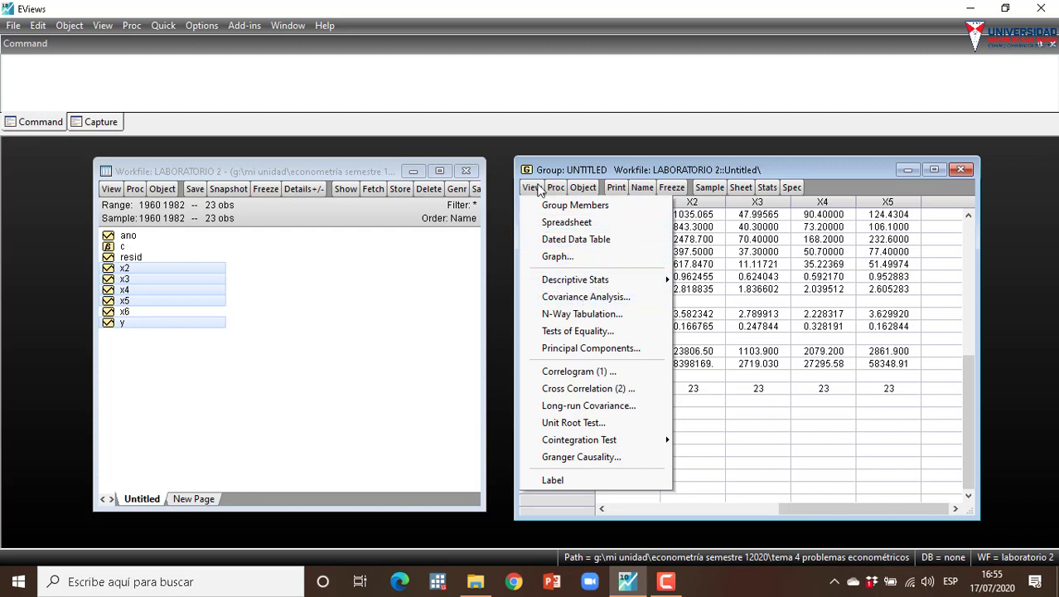
click(585, 298)
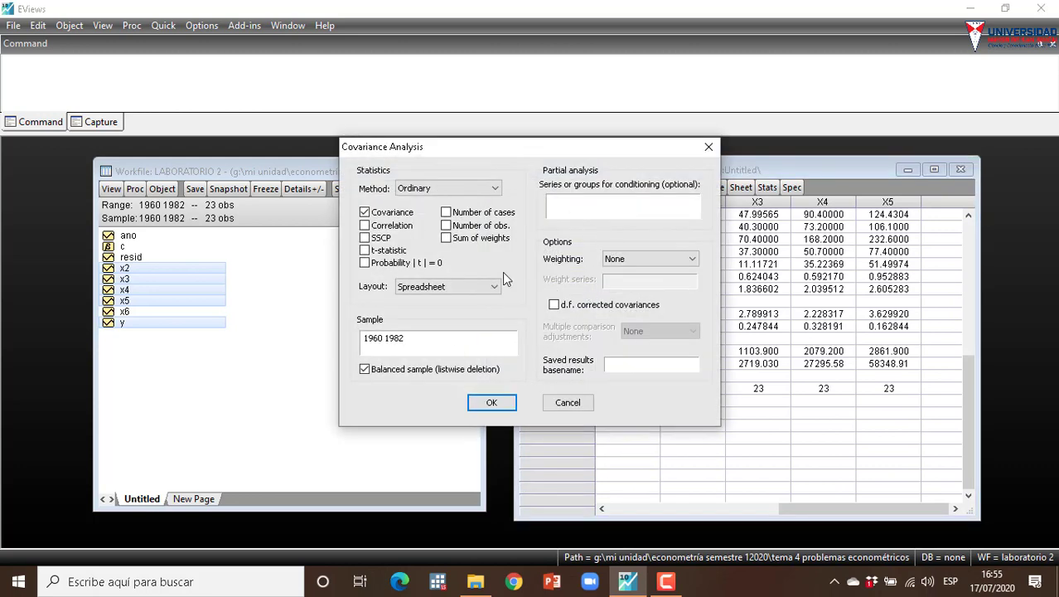
click(394, 226)
click(383, 213)
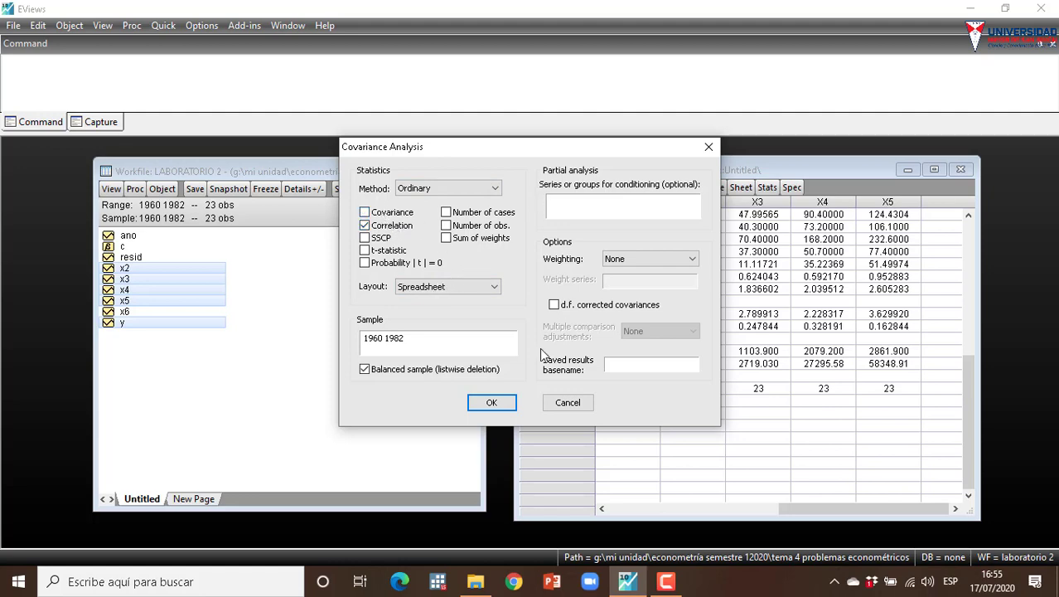
click(504, 403)
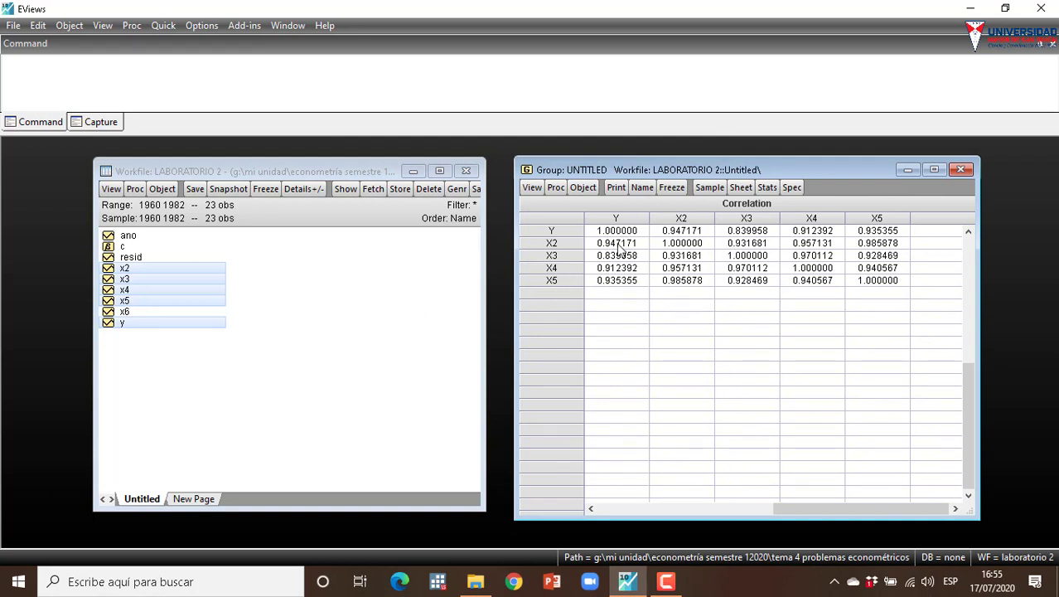
Compute the group's partial correlations conditioned on x2, with Correlation as the only statistic.
click(532, 188)
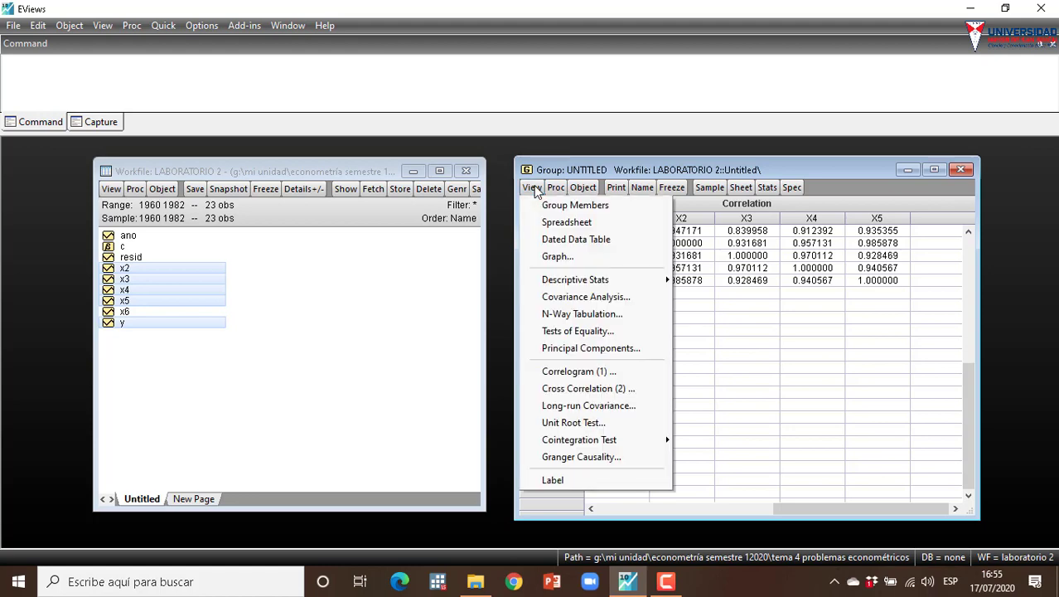
click(575, 296)
click(369, 226)
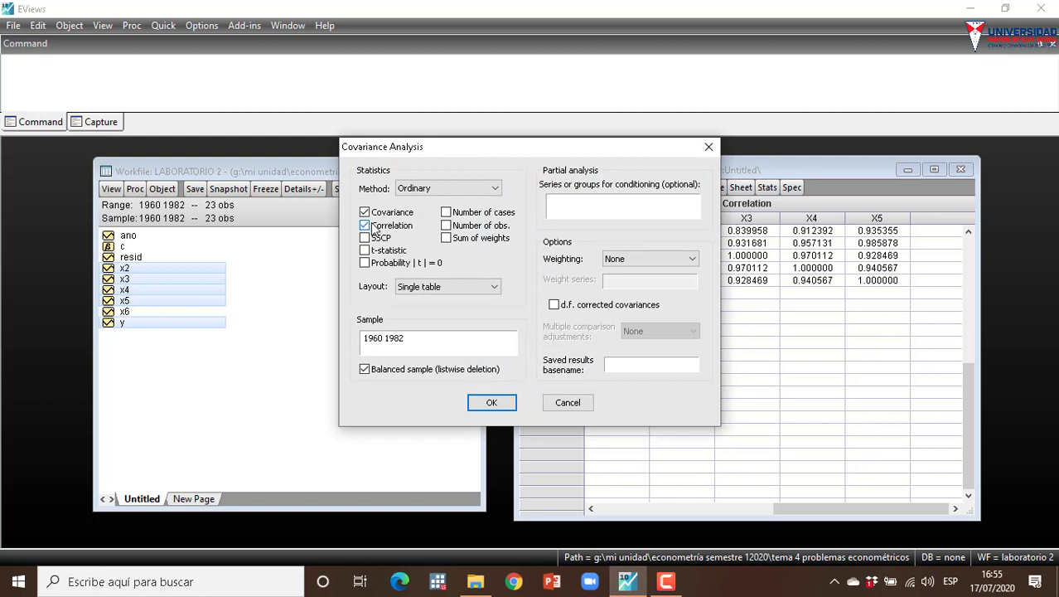
click(365, 212)
drag(625, 147, 455, 152)
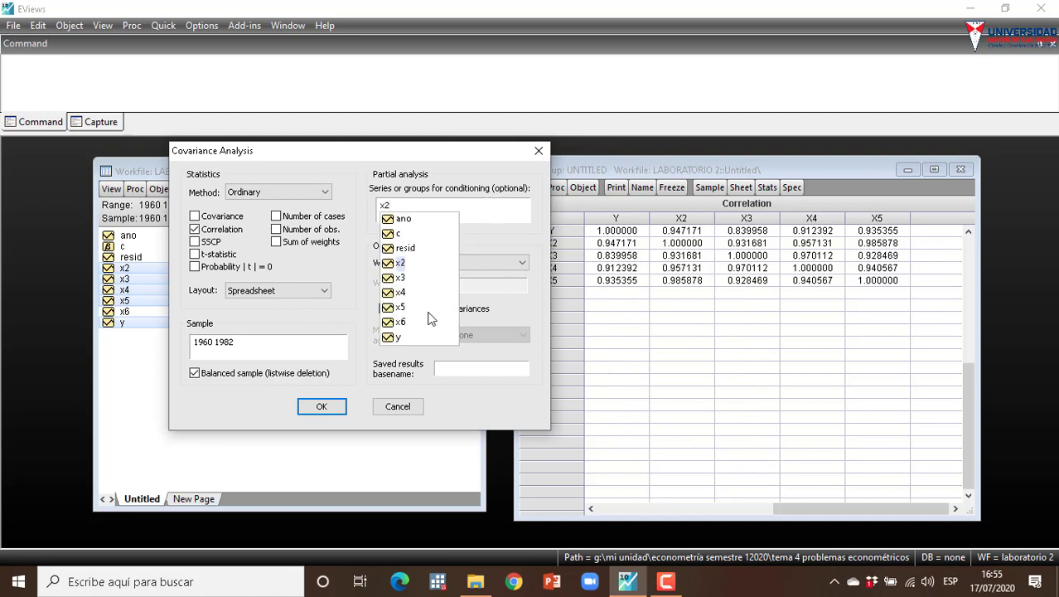
click(331, 413)
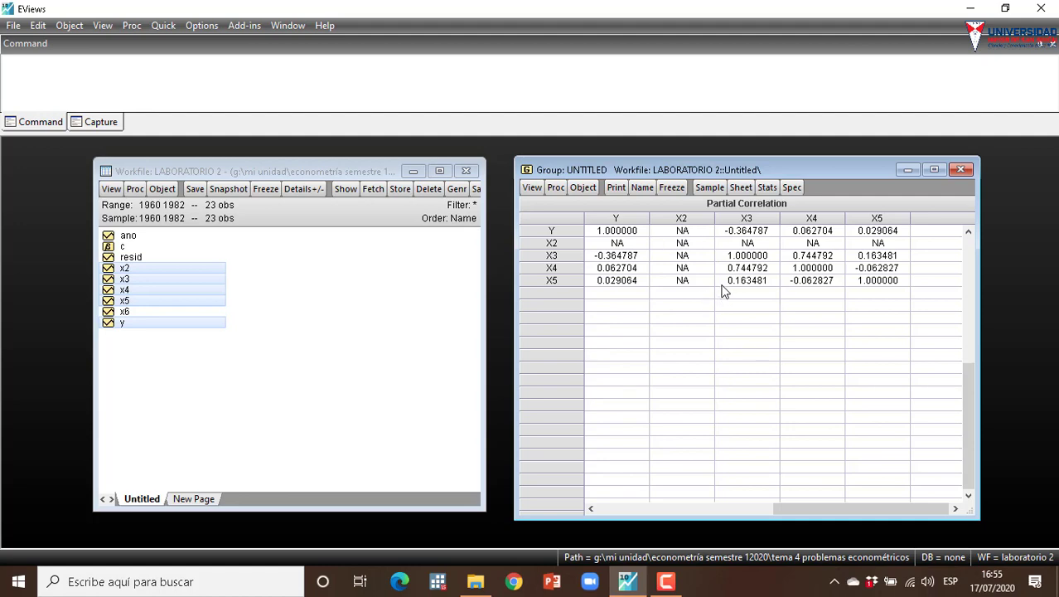
Compute the group's partial correlations conditioned on x2 and x3, with Correlation as the only statistic.
click(532, 188)
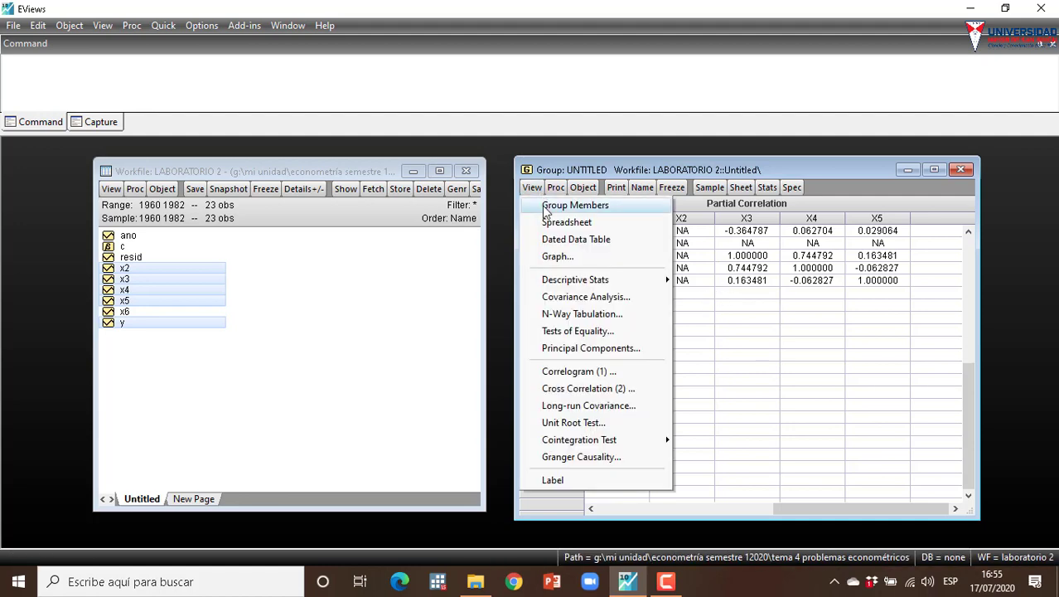
click(572, 298)
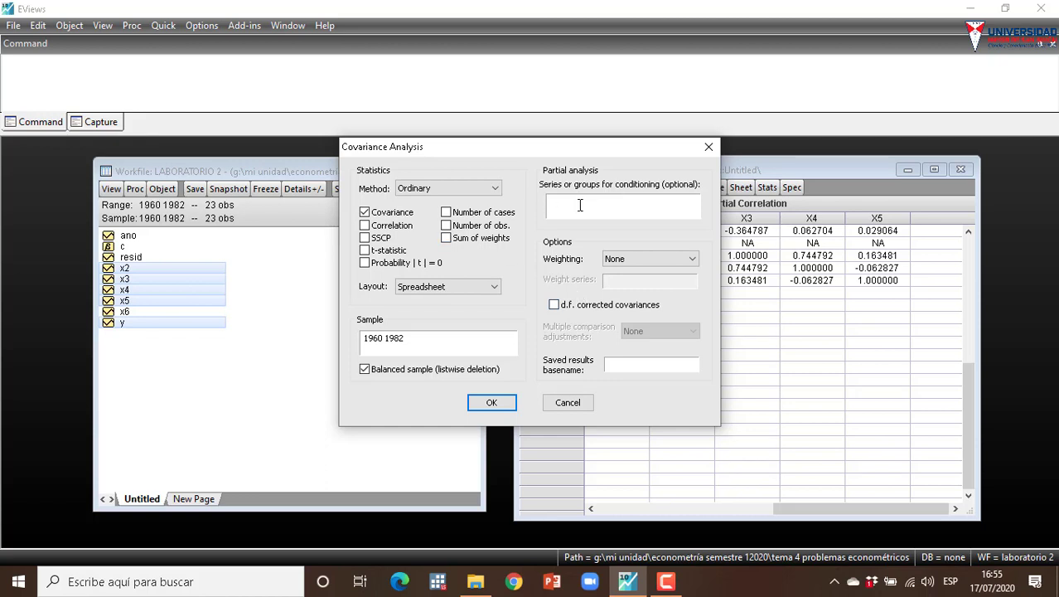
text(x2 x3)
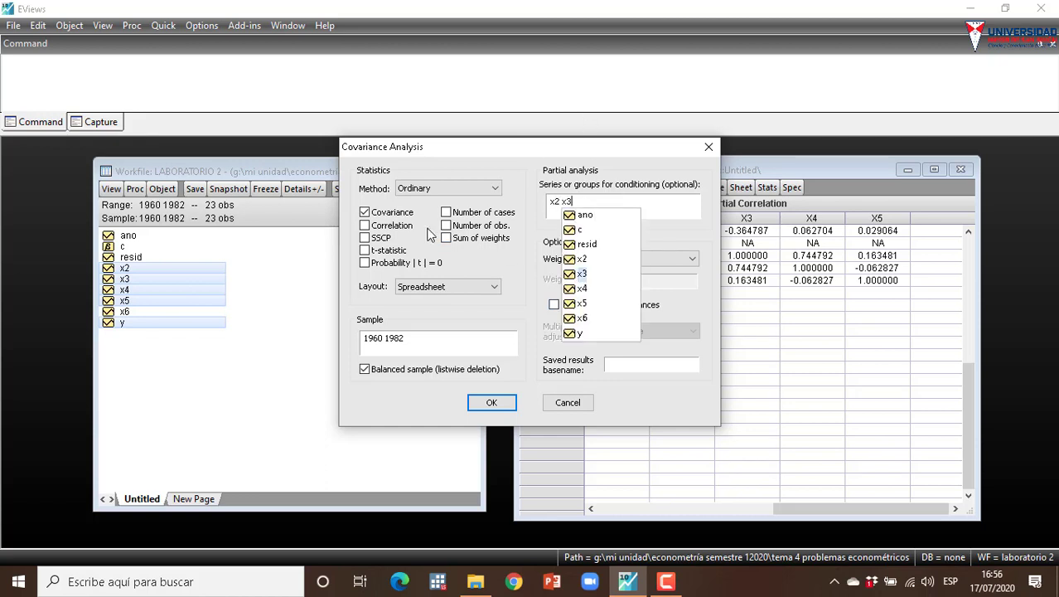
click(394, 225)
click(394, 214)
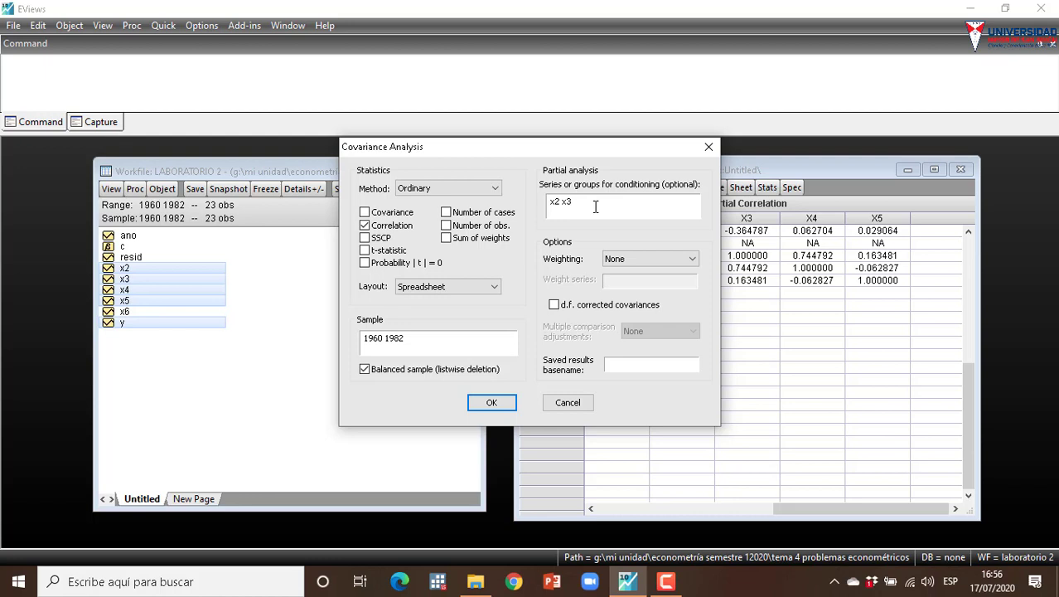
click(492, 402)
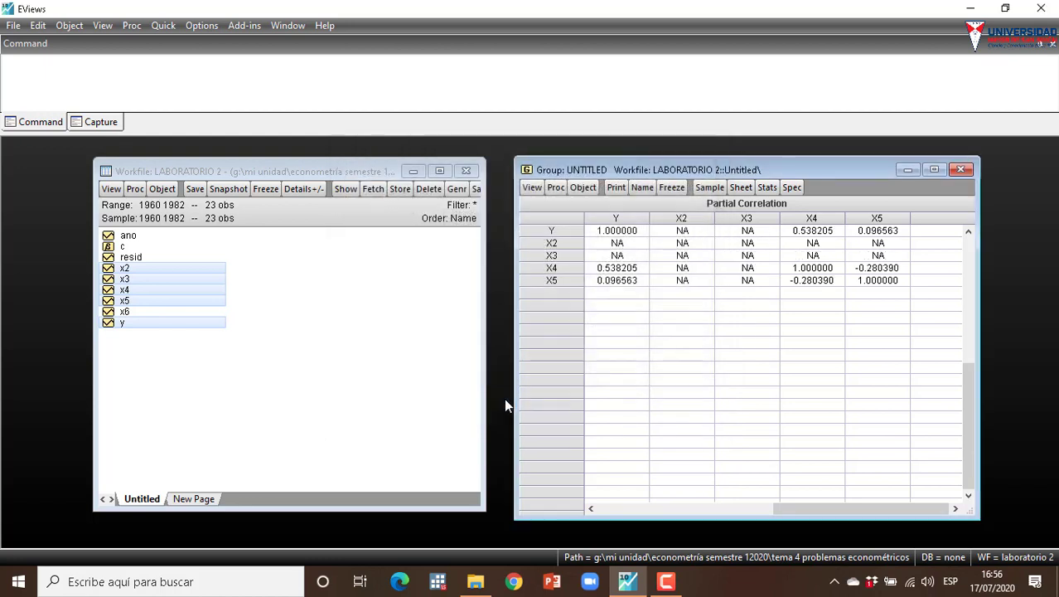
Examine the X2, X3 and X4 columns of the partial correlation matrix.
click(683, 218)
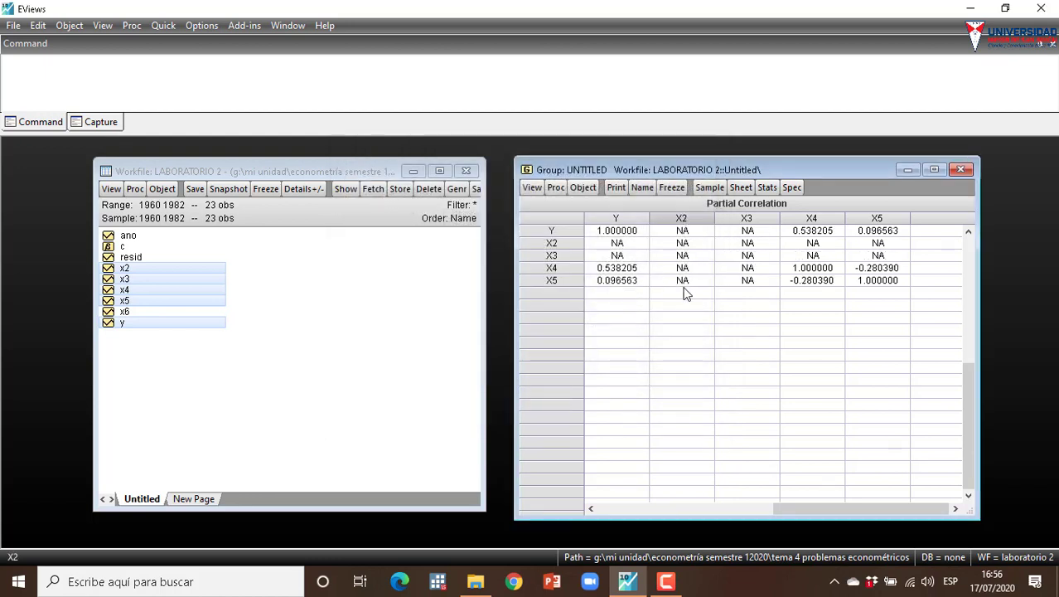
drag(742, 242, 740, 265)
click(740, 266)
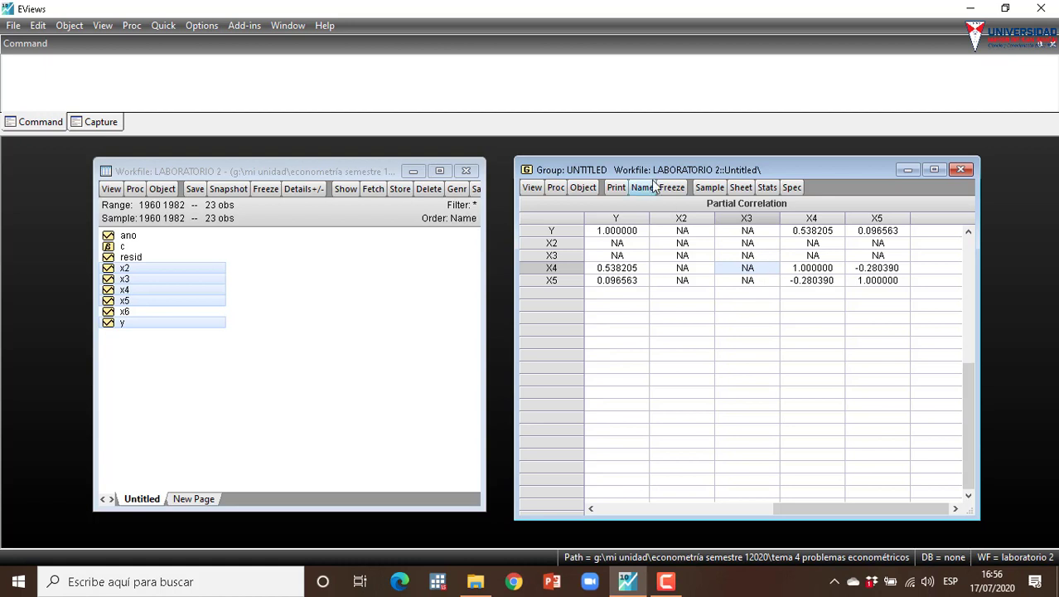
click(529, 188)
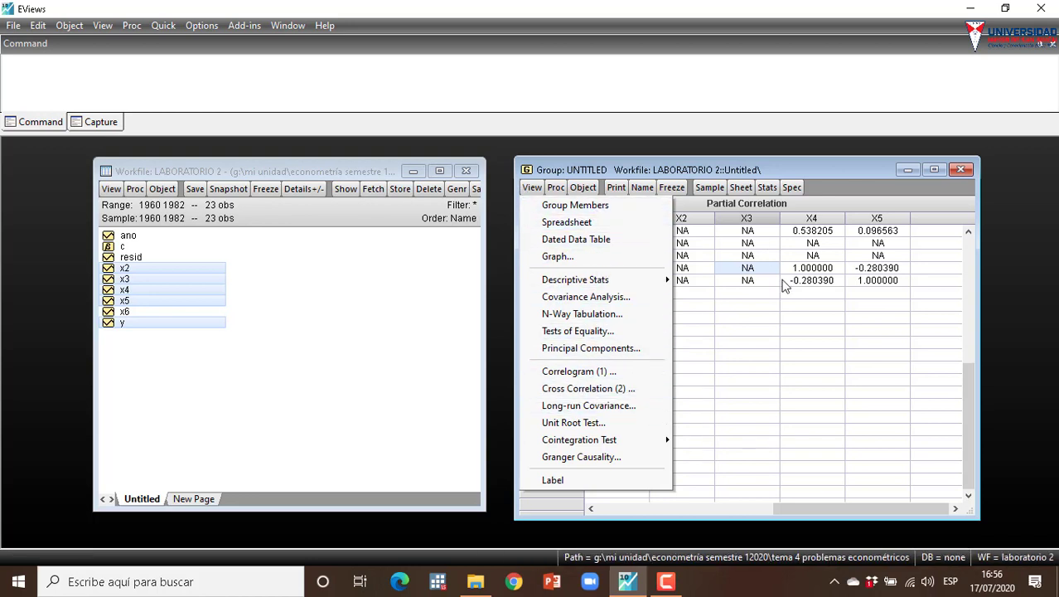
click(794, 338)
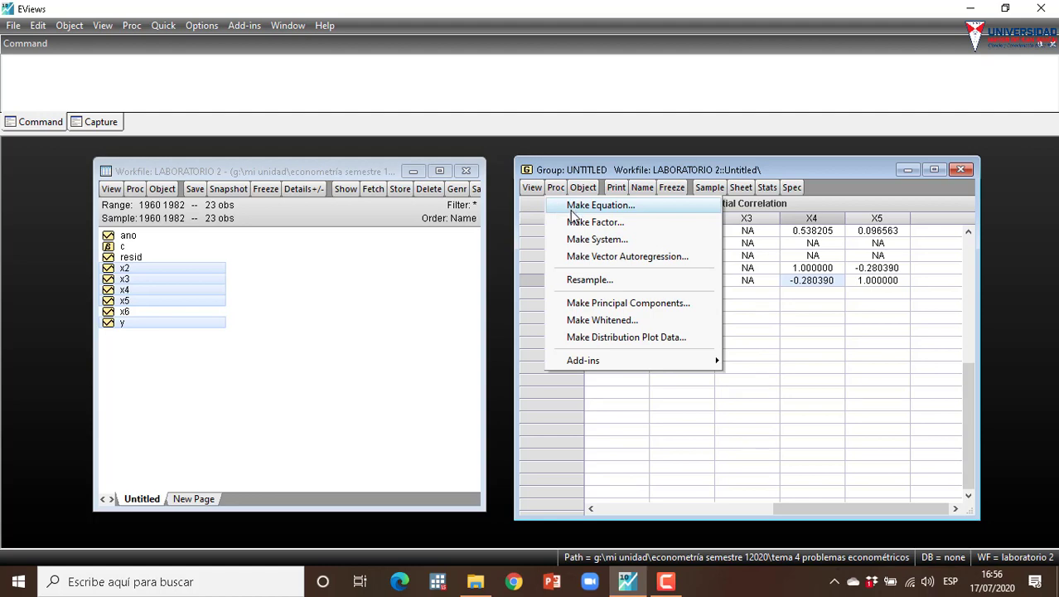
Make an equation from the group and move the constant c right after y, giving the specification y c x2 x3 x4 x5.
click(572, 209)
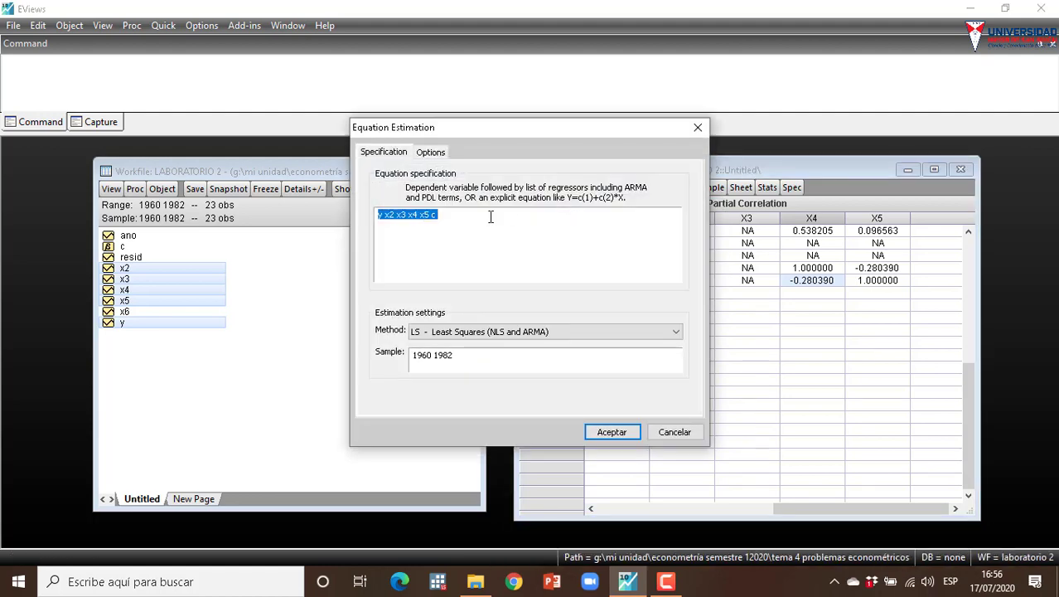
scroll(467, 223, up, 6)
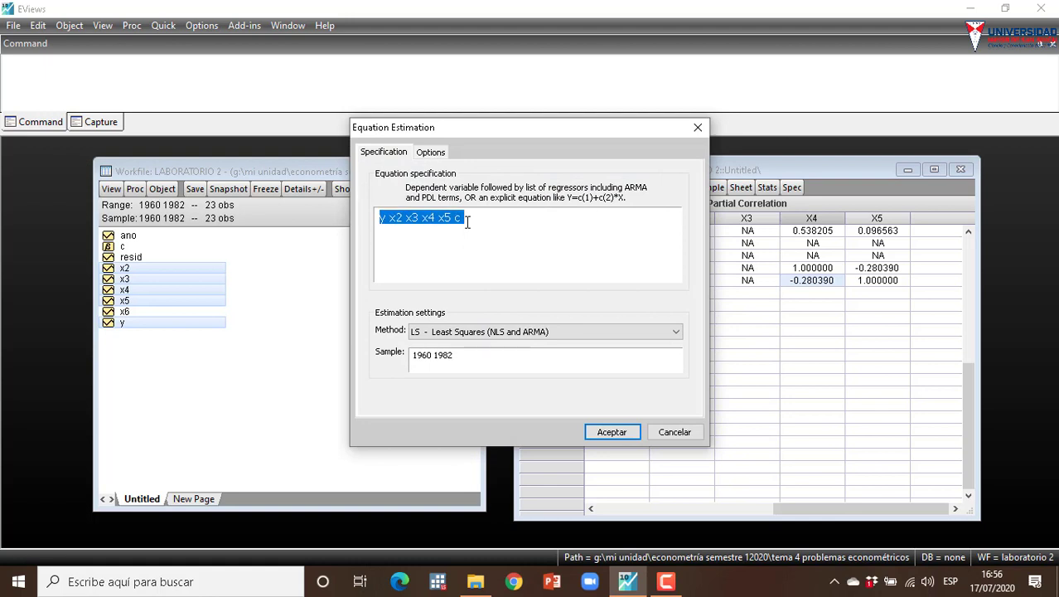
click(468, 222)
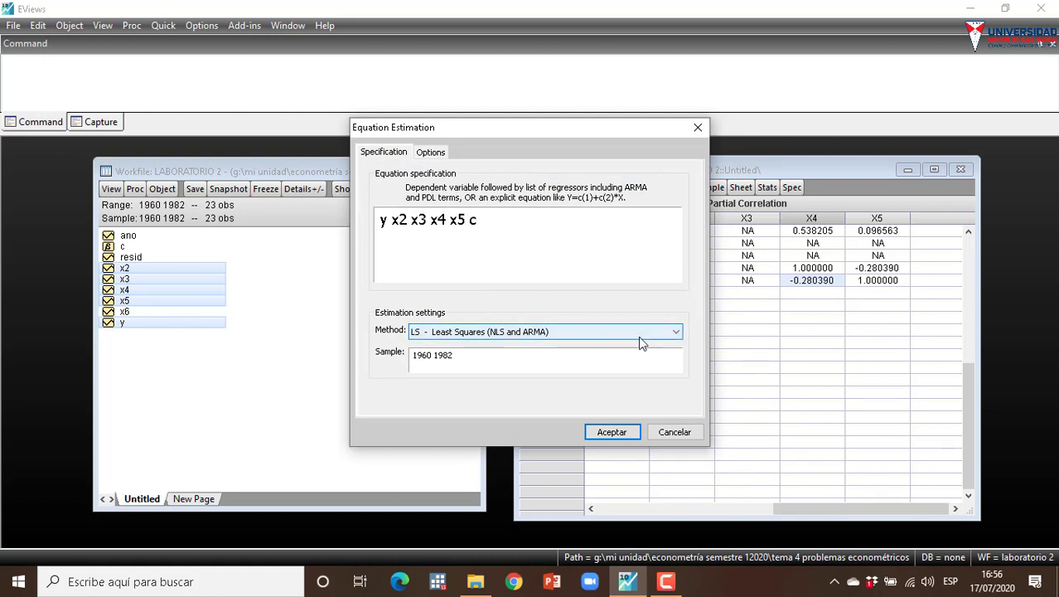
key(Left)
key(Left)
key(Left)
key(Left)
key(Left)
key(Left)
key(Left)
key(Left)
key(Left)
key(Left)
key(Left)
key(Left)
key(Left)
key(Right)
key(Right)
key(Right)
key(End)
key(BackSpace)
key(BackSpace)
key(Left)
key(Left)
key(Left)
key(Left)
key(Left)
key(Left)
key(Left)
key(Left)
key(Left)
text(c)
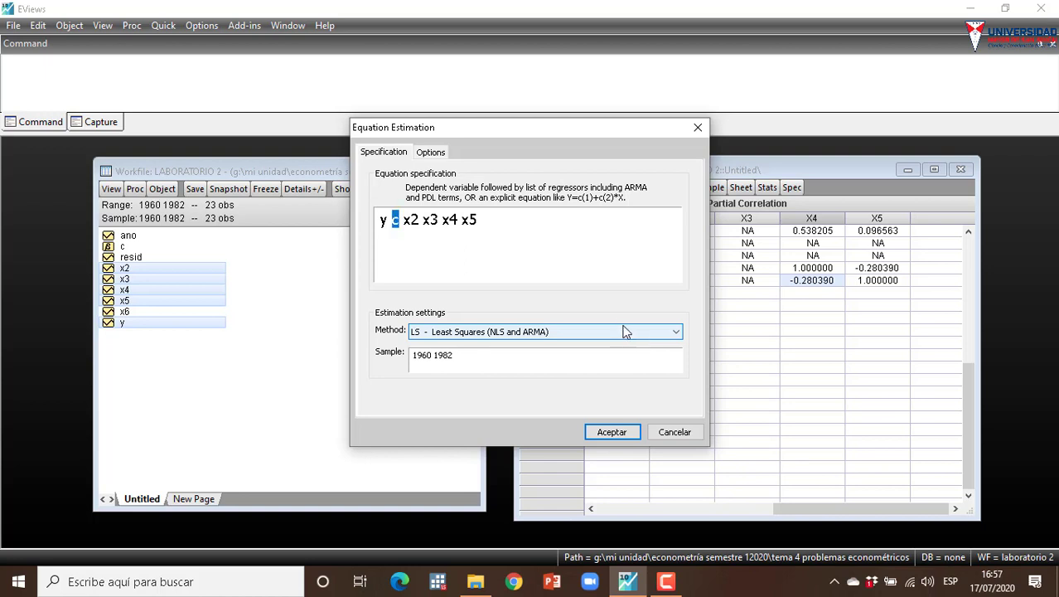
Review each term of the equation specification in order, from the dependent variable through the last regressor.
click(381, 220)
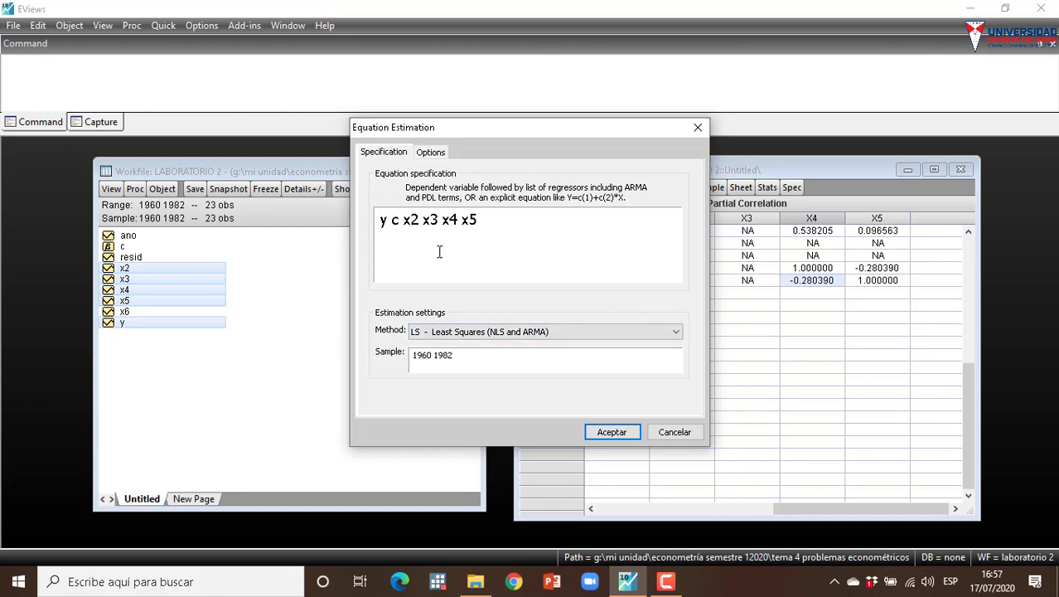
key(Right)
key(shift+Right)
key(shift+Right)
key(Right)
key(shift+Right)
key(shift+Right)
key(shift+Right)
key(Right)
key(shift+Right)
key(shift+Right)
key(Right)
key(shift+Right)
key(shift+Right)
key(Right)
key(Right)
key(shift+Right)
key(shift+Right)
key(Right)
key(Tab)
key(shift+Tab)
Estimate the equation by Least Squares over the sample 1960 1982 and move its output where the full table can be read.
click(614, 432)
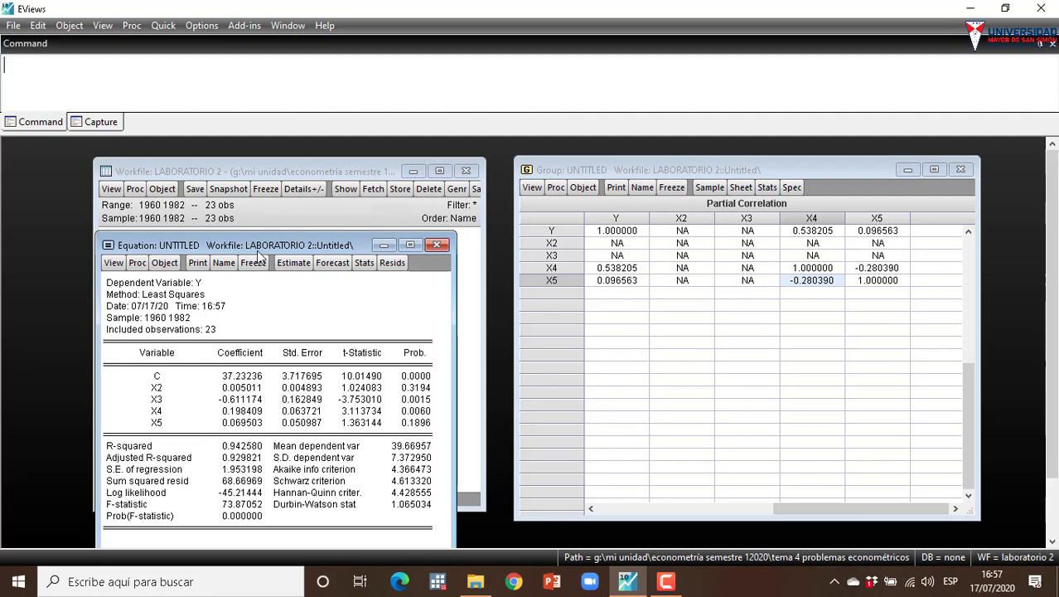
drag(257, 250, 517, 179)
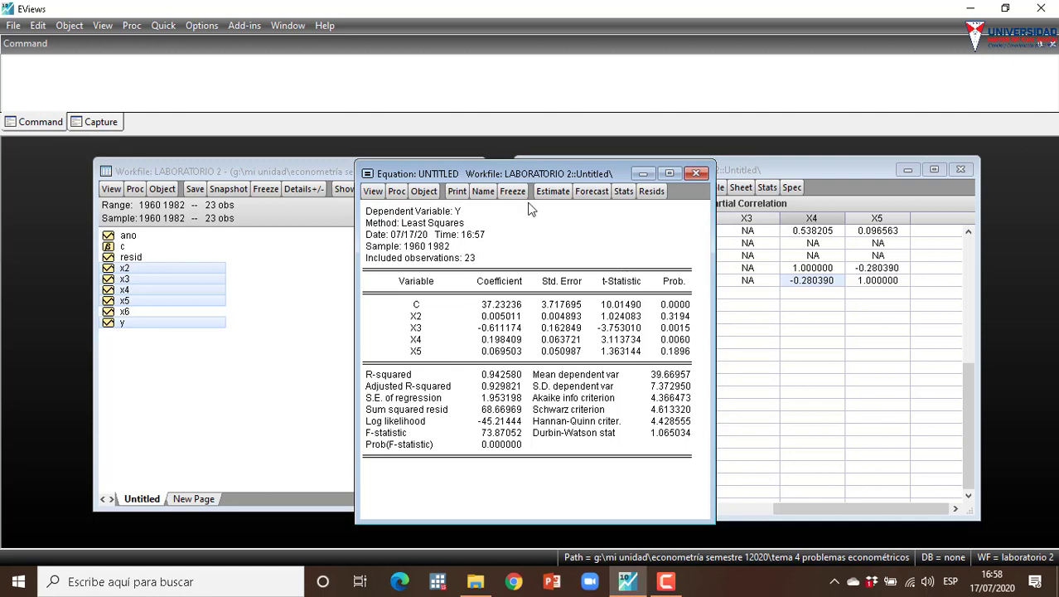
Close the untitled equation of Y on X2 to X5 and delete it without naming it.
drag(572, 174, 381, 166)
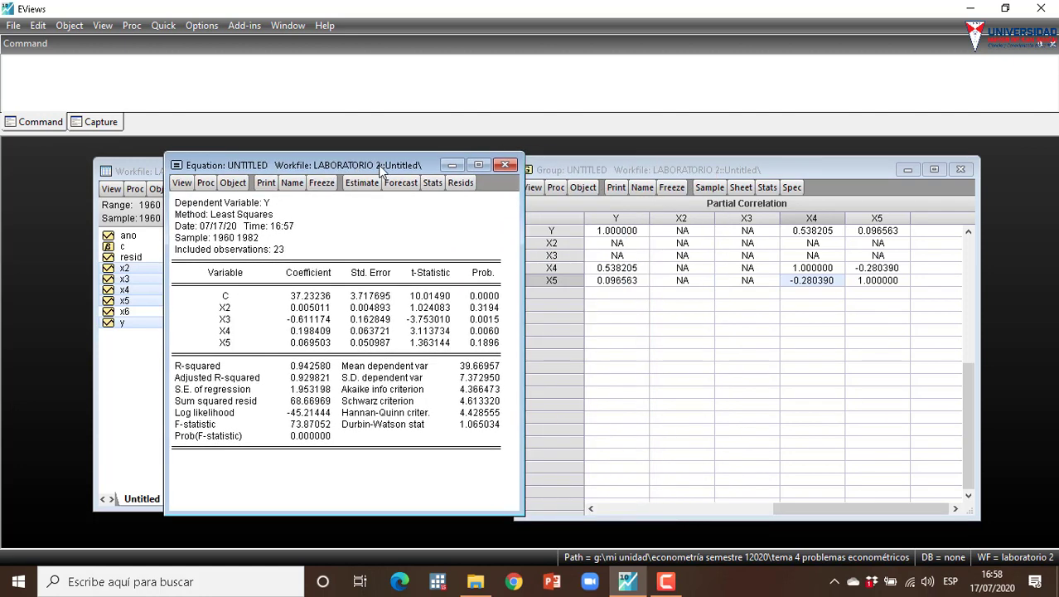
click(506, 166)
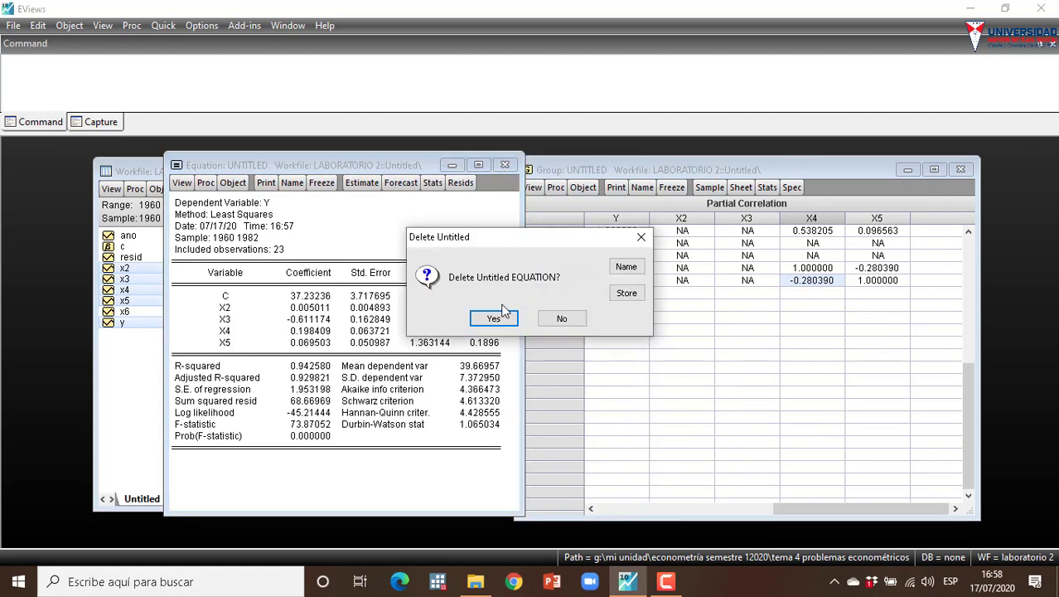
click(494, 319)
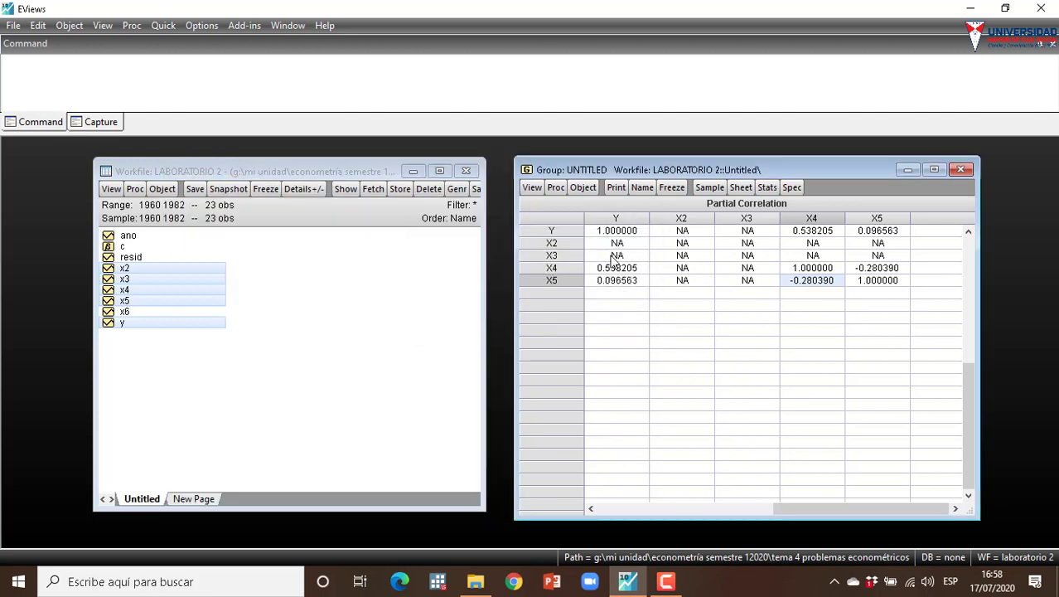
Make an equation from the group and rewrite the start of its specification as log(y) c log(x2).
click(555, 190)
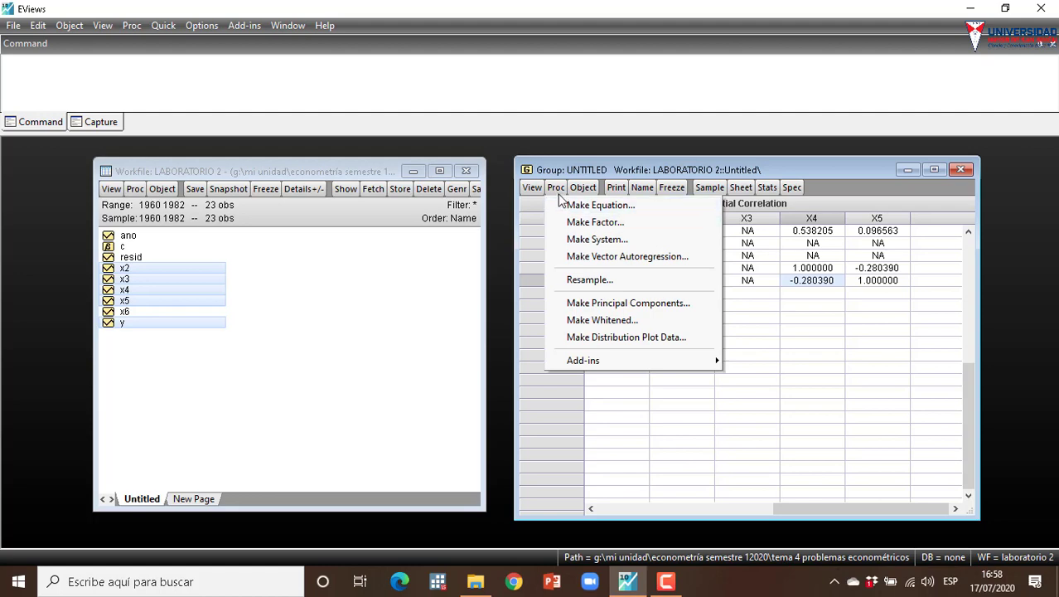
click(567, 204)
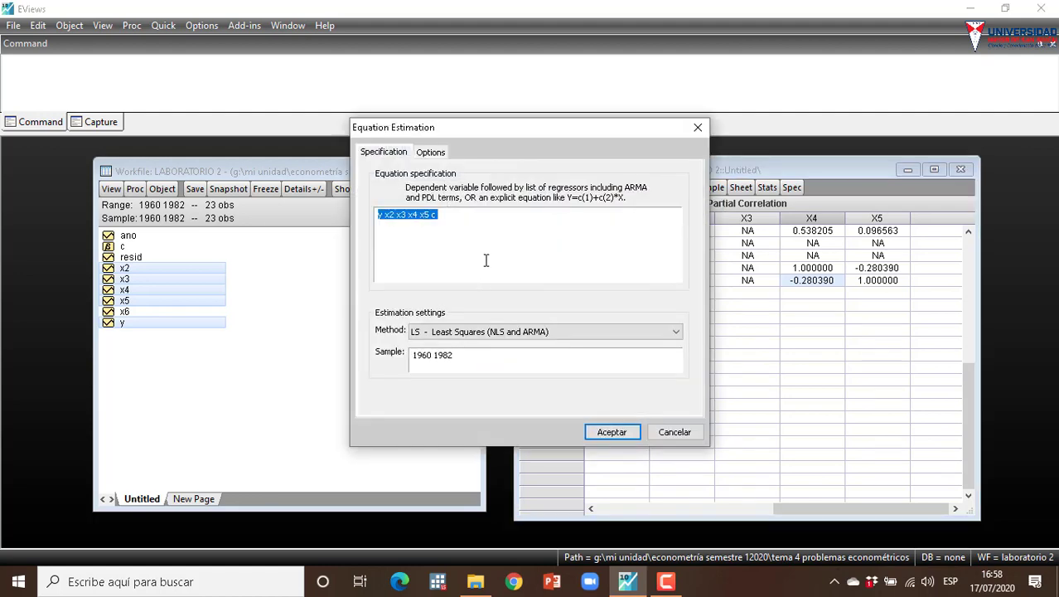
click(383, 222)
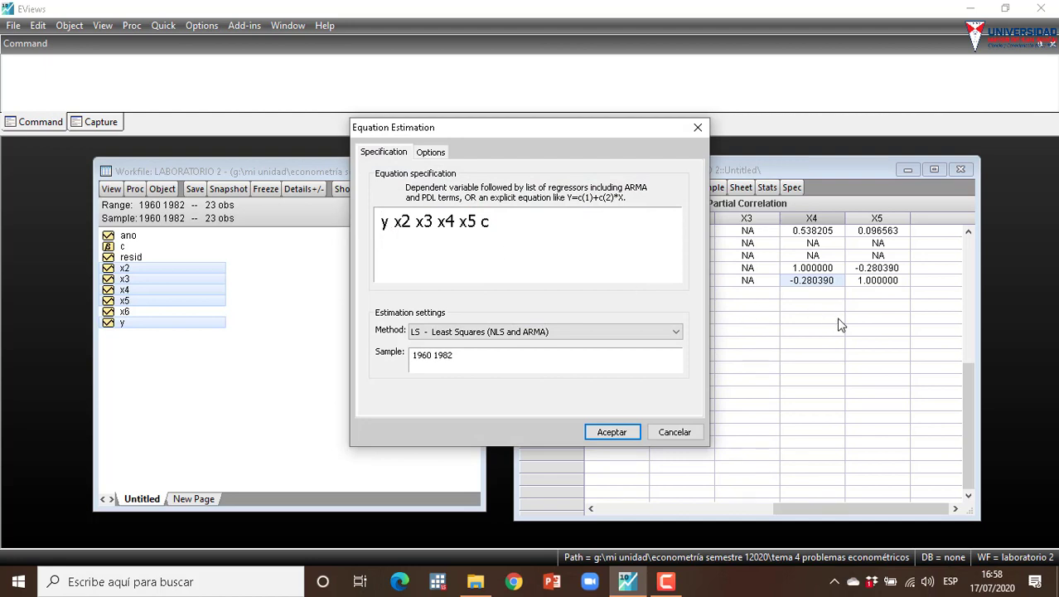
text(log()
key(Right)
text() )
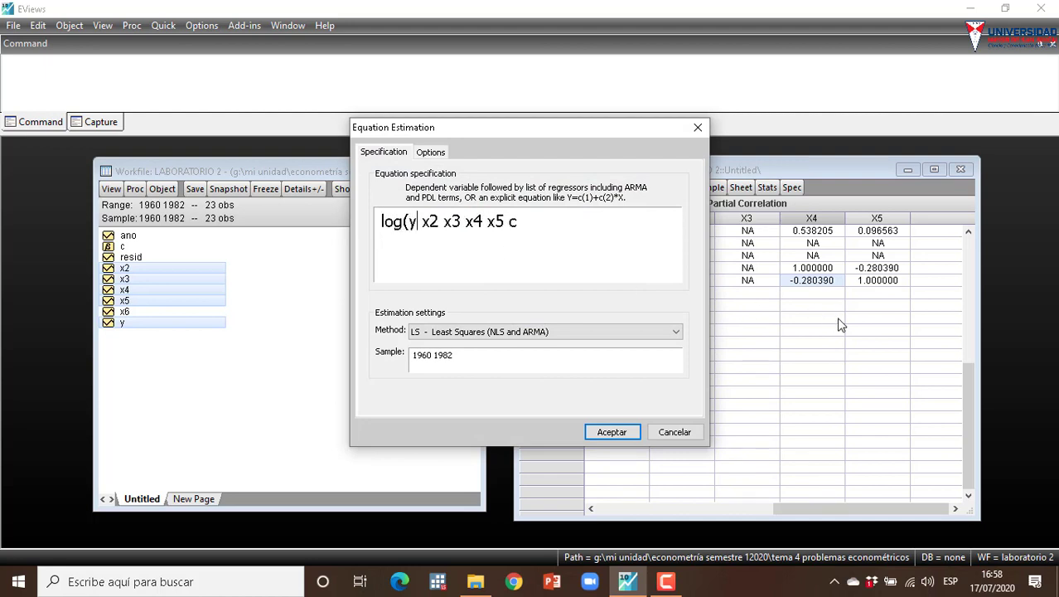
text(c)
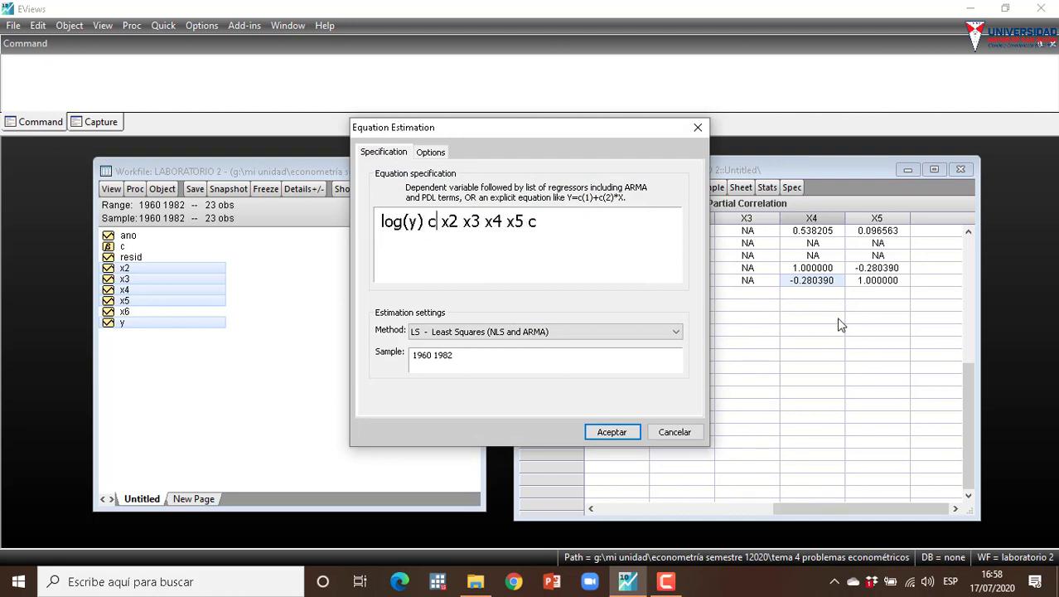
text( log()
key(Right)
key(Right)
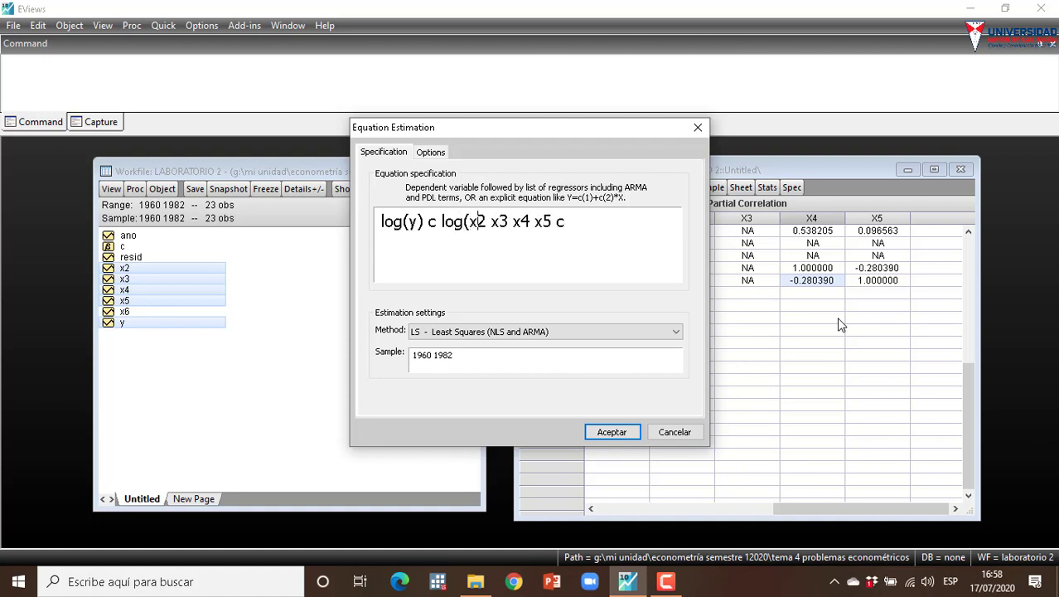
text())
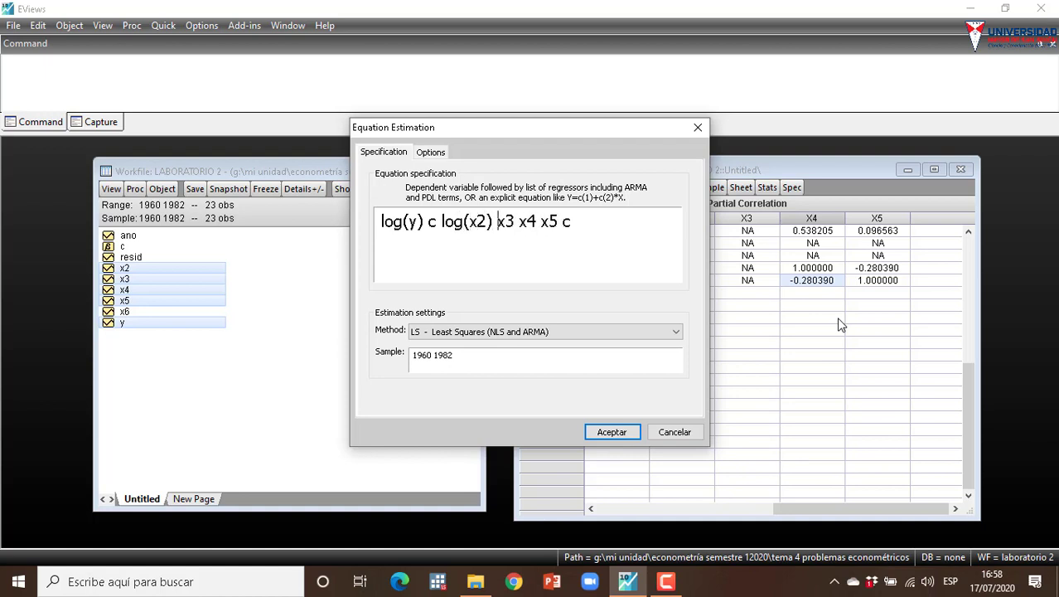
Continue the equation specification with the terms log(x3) and log(4) in place of x3 and x4.
text(loh)
key(BackSpace)
text(g()
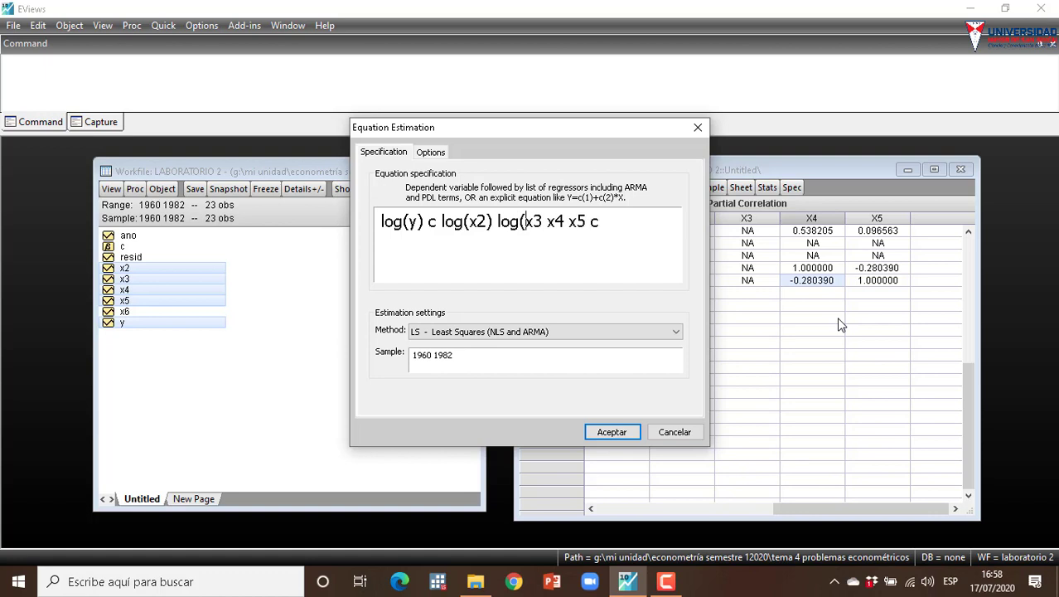
key(Right)
key(Right)
text() )
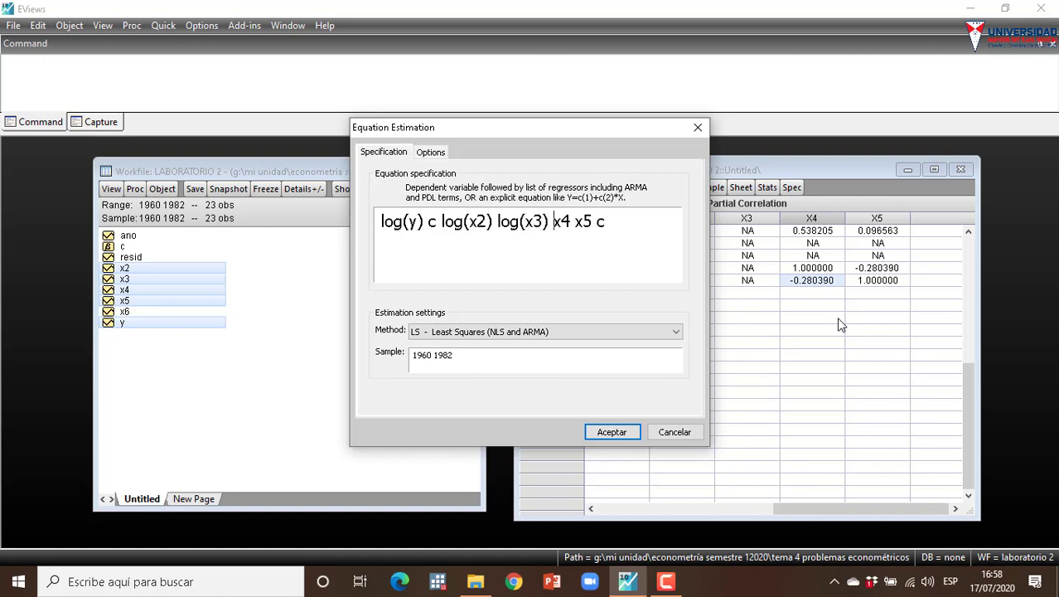
text(lo)
key(BackSpace)
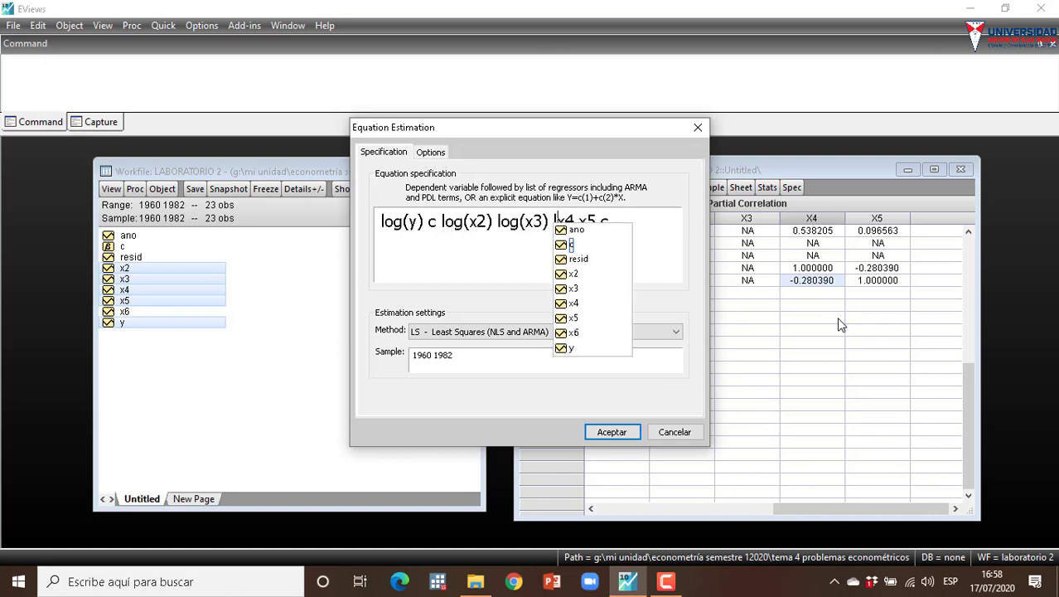
key(Escape)
key(Delete)
text(og(y)
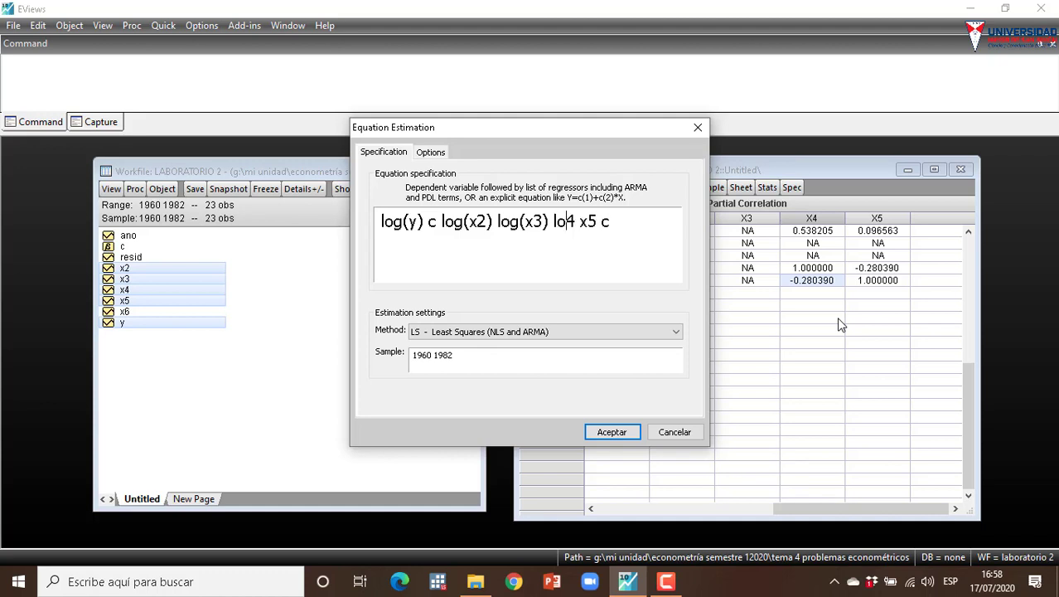
text())
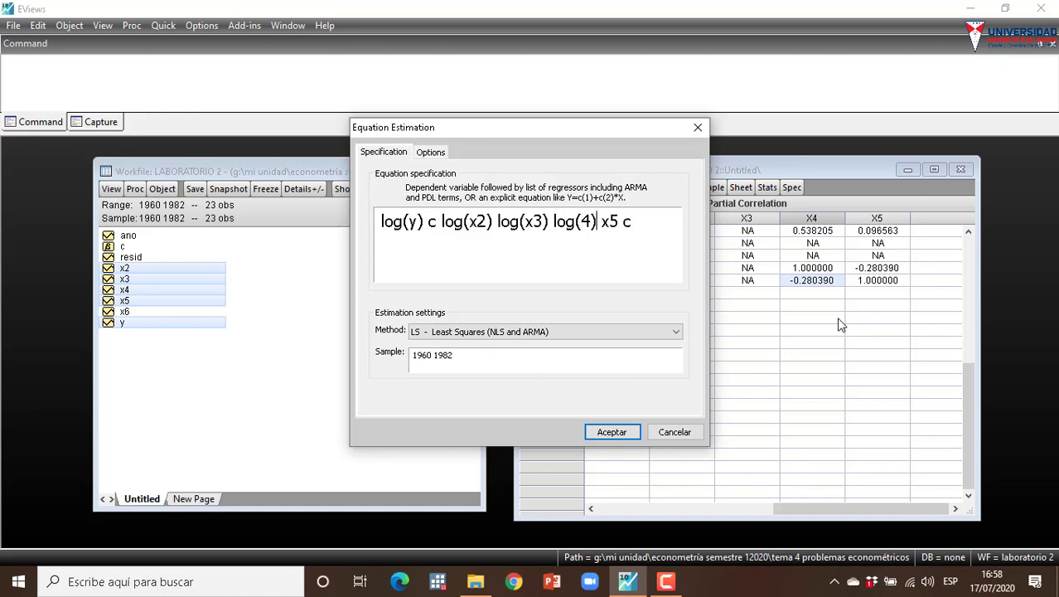
Change x5 to log(x5), remove the trailing c, and try to estimate log(y) c log(x2) log(x3) log(4) log(x5) by Least Squares.
key(Right)
text(log()
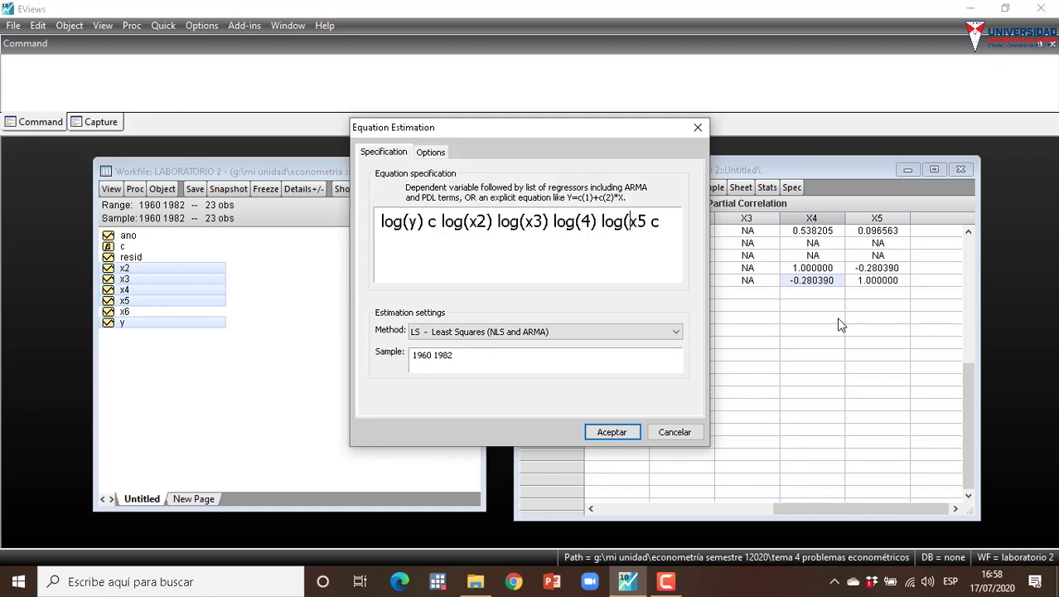
key(Right)
key(Right)
text())
key(BackSpace)
key(BackSpace)
click(624, 432)
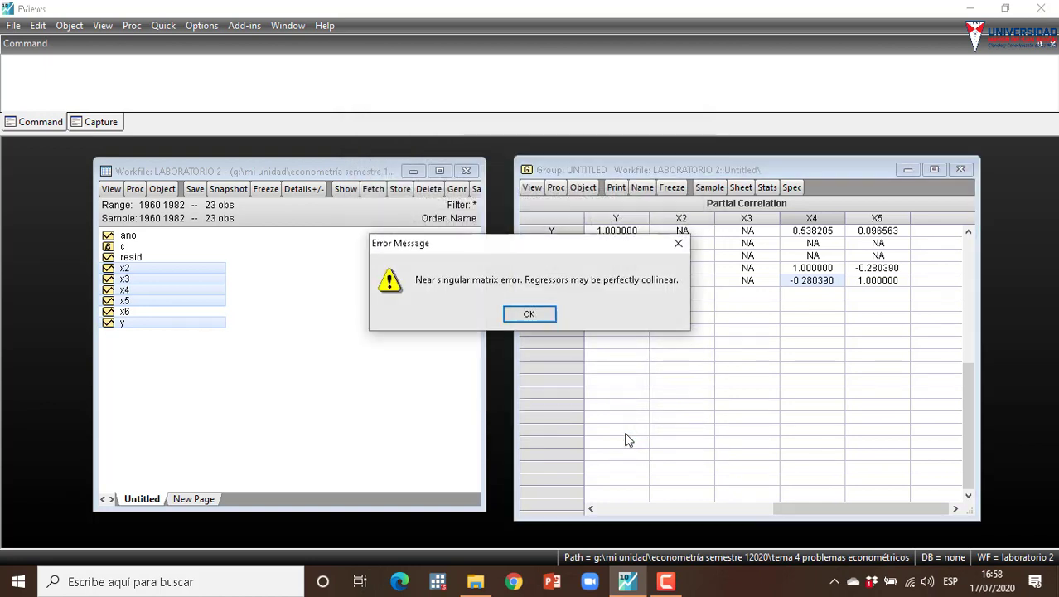
click(530, 315)
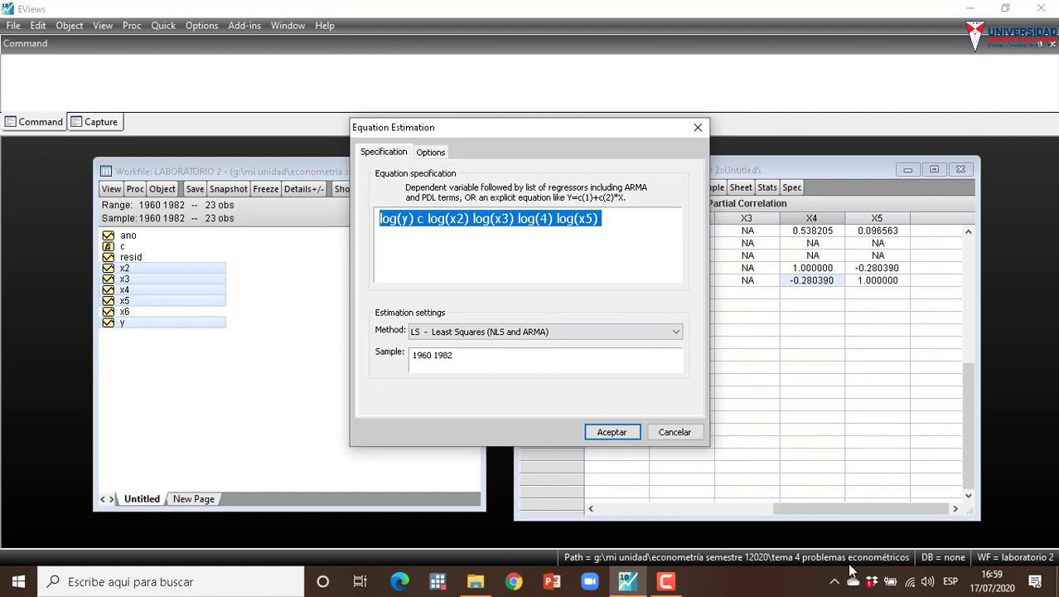
click(665, 581)
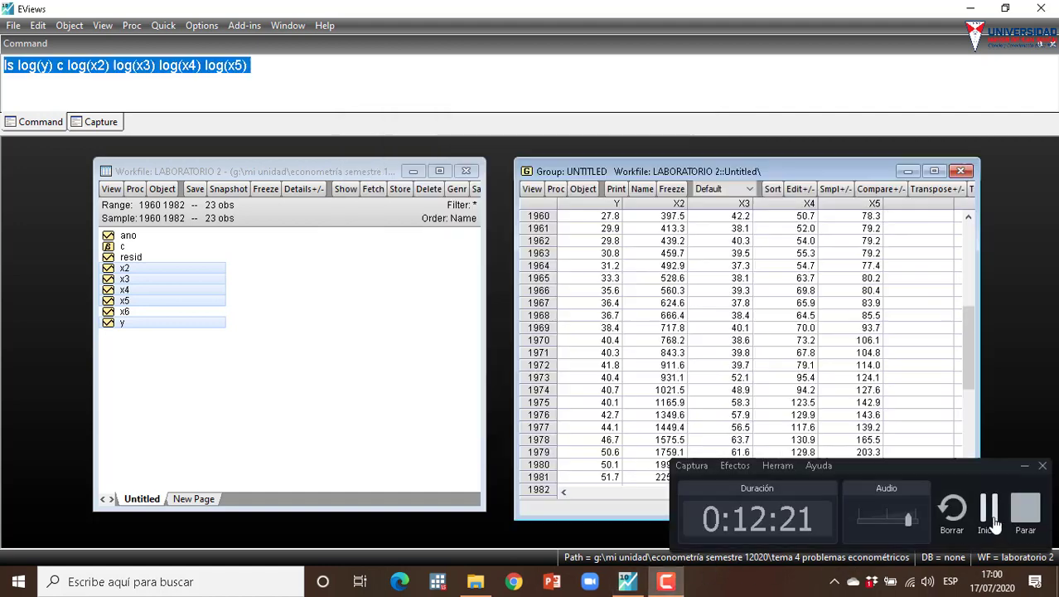
Make an equation from the group and try to estimate it with the specification ls log(y) c log(x2) log(x3) log(x4) log(x5).
click(555, 189)
click(593, 206)
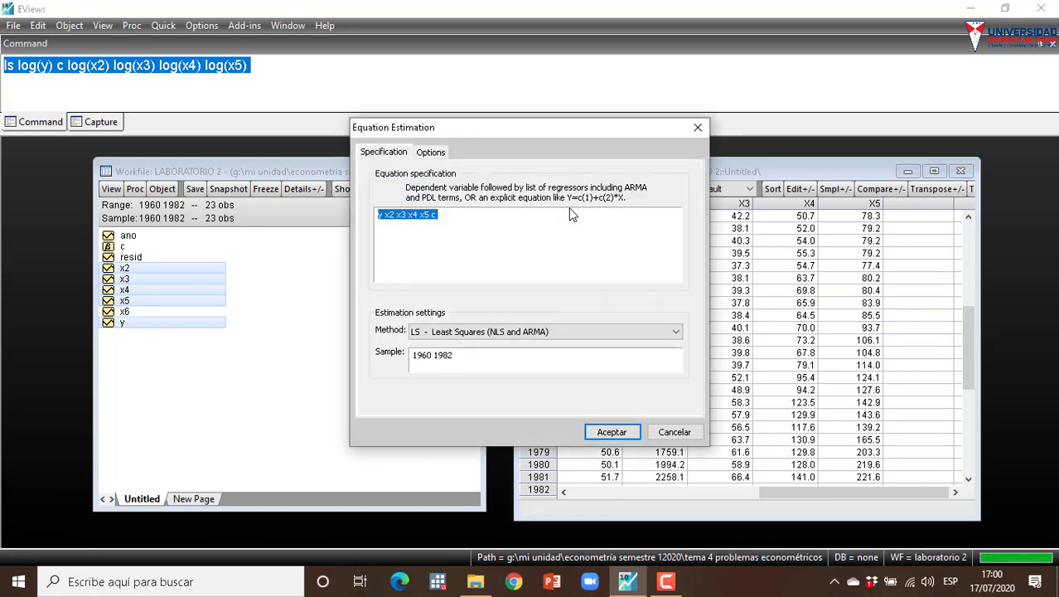
text(ls log(y) c log(x2) log(x3) log(x4) log(x5))
key(ctrl+z)
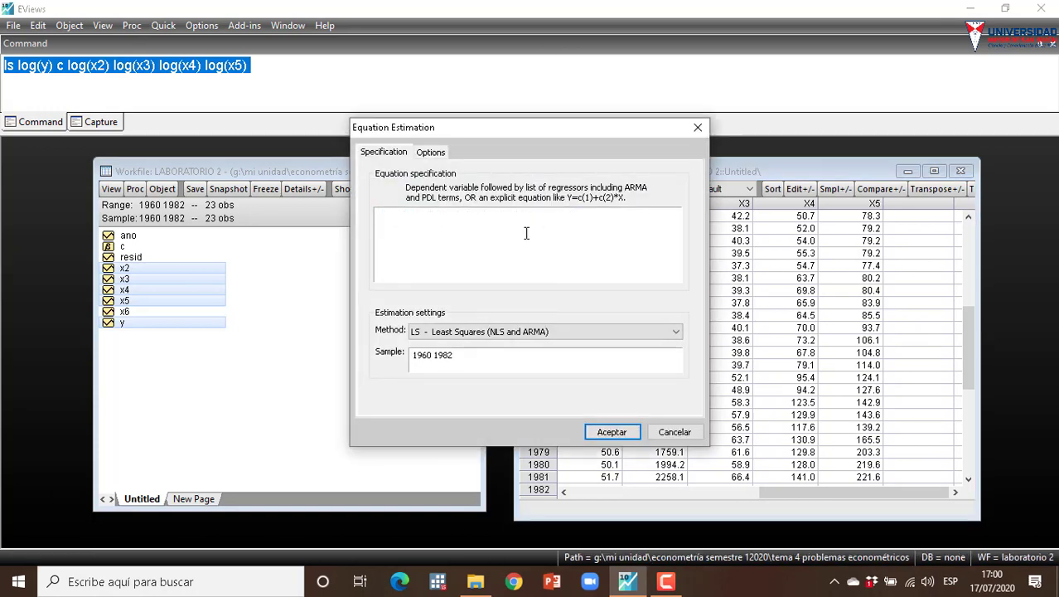
text(ls log(y) c log(x2) log(x3) log(x4) log(x5))
key(Return)
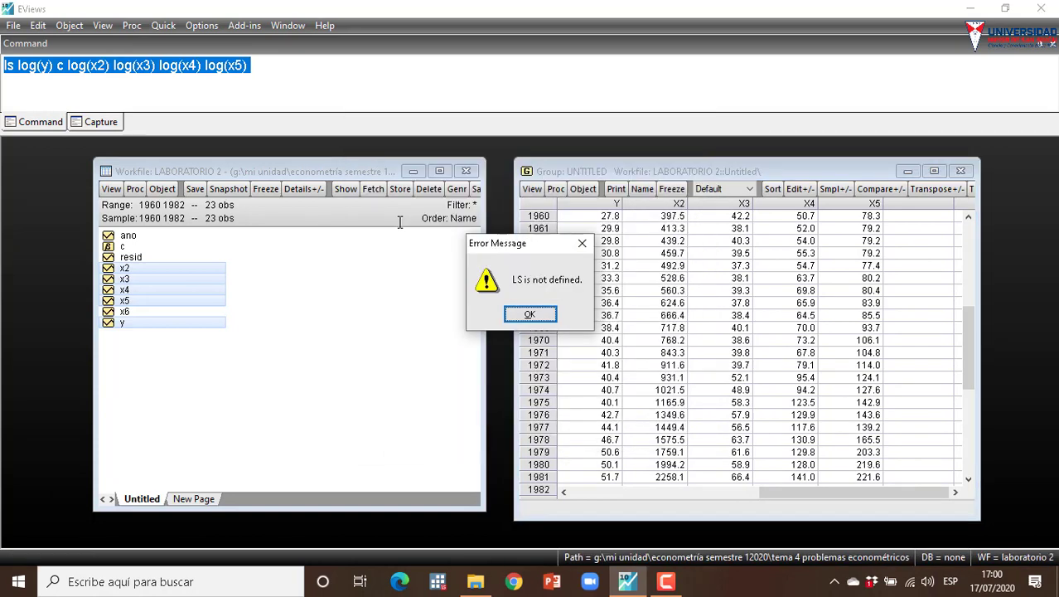
click(531, 315)
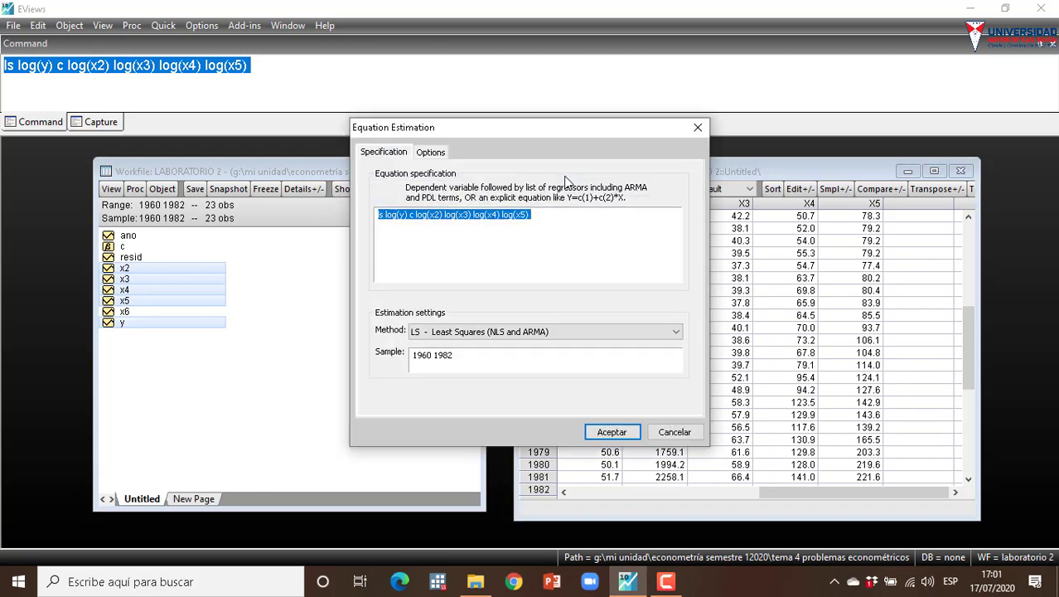
Remove ls from the specification, estimate the logarithmic equation by Least Squares, and inspect the Prob. values of LOG(X2) and LOG(X4).
click(387, 215)
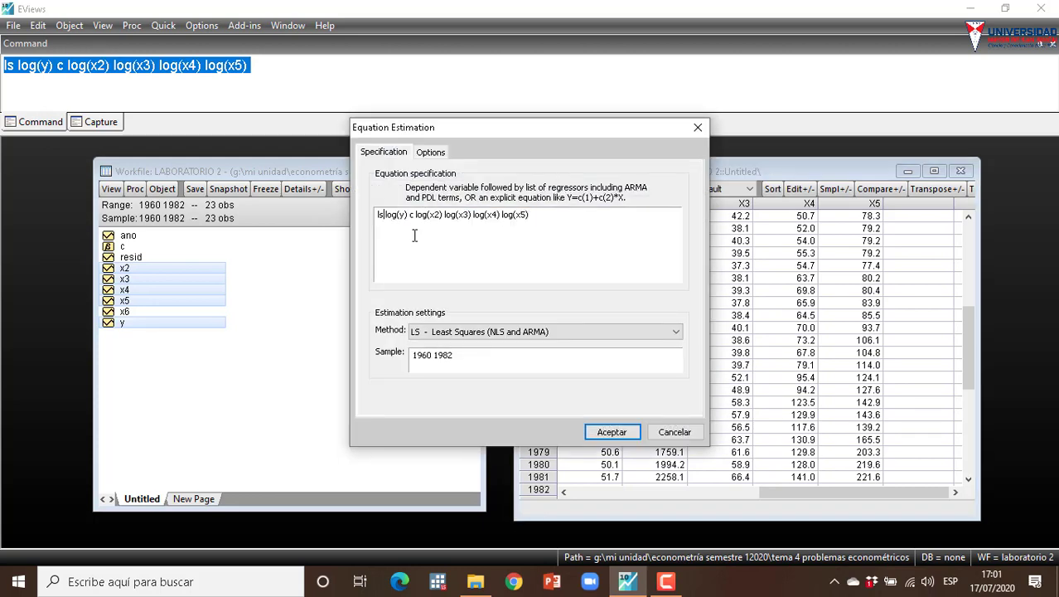
key(BackSpace)
key(BackSpace)
key(BackSpace)
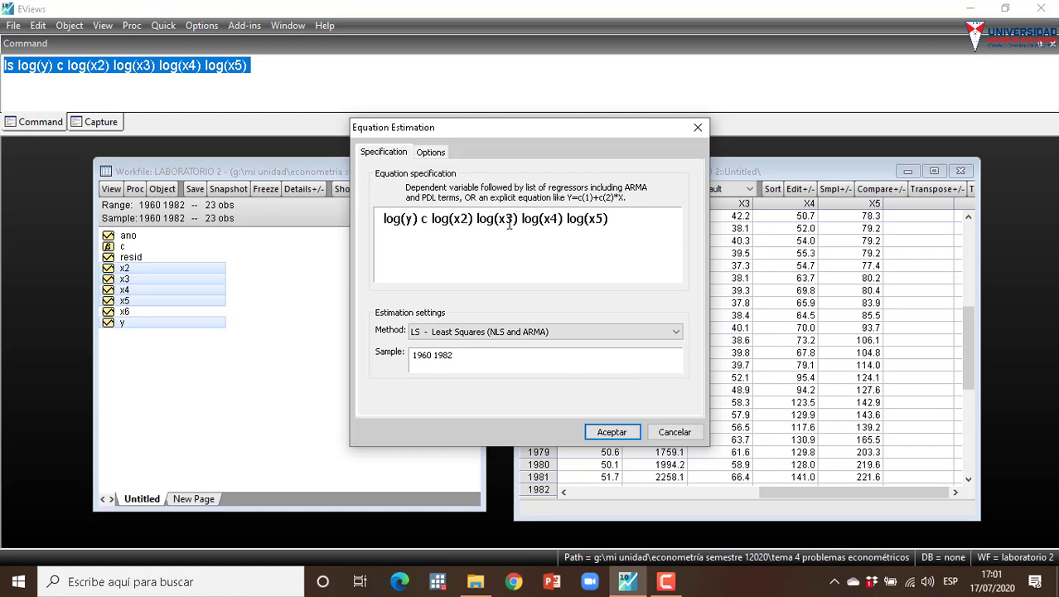
click(539, 218)
click(612, 432)
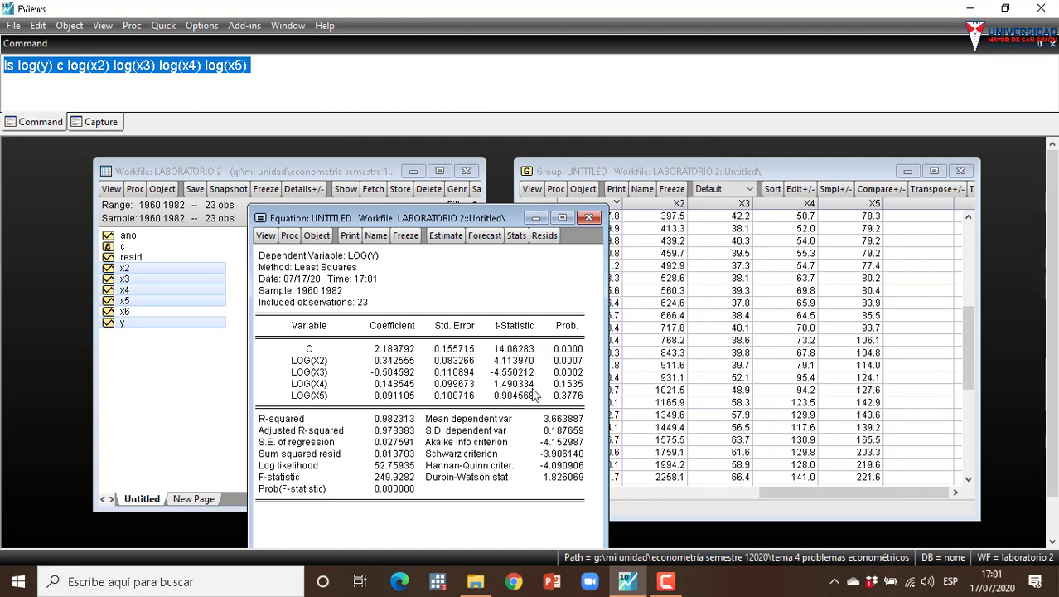
click(575, 361)
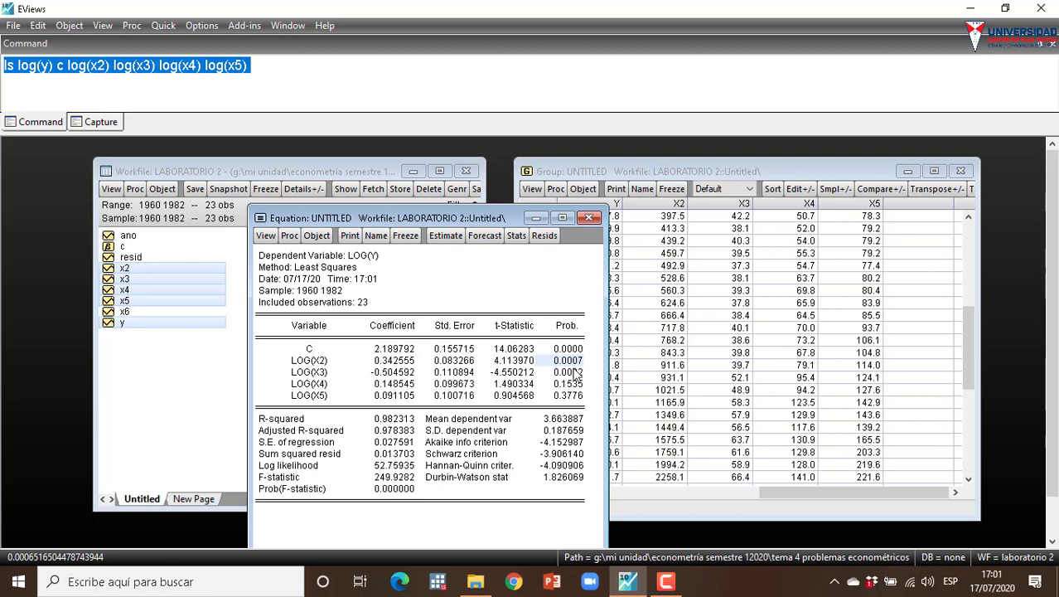
click(573, 384)
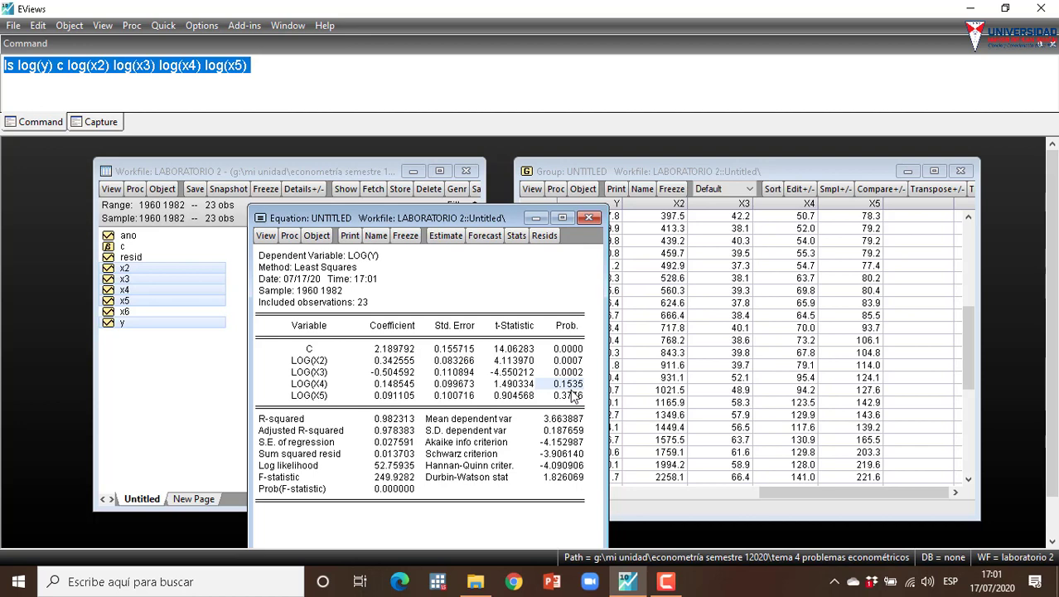
Clear the existing least squares command from the command area.
click(352, 97)
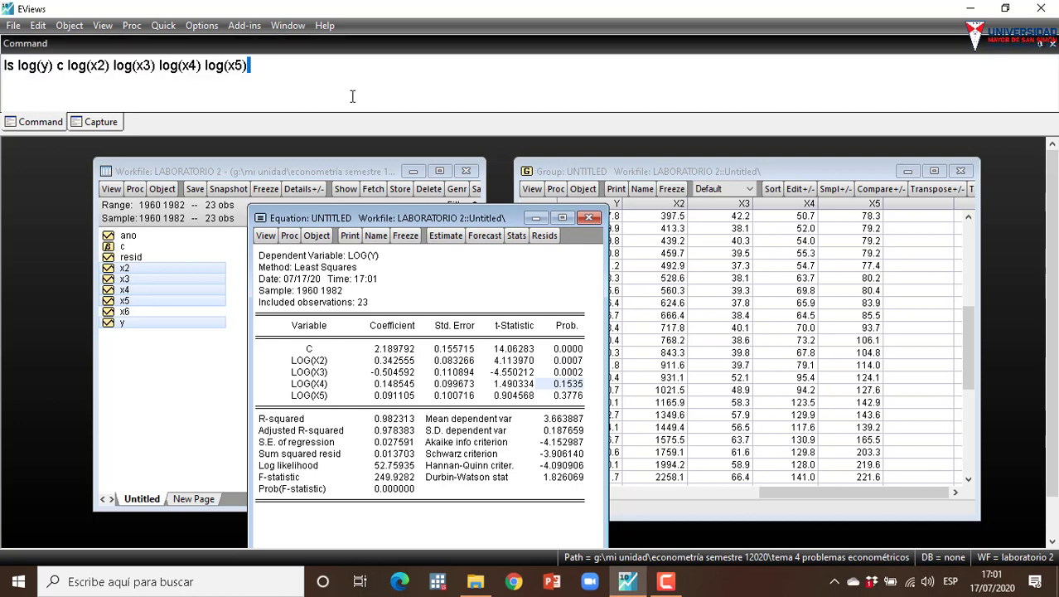
key(BackSpace)
key(BackSpace)
key(BackSpace)
key(BackSpace)
key(BackSpace)
key(BackSpace)
key(BackSpace)
key(BackSpace)
key(BackSpace)
key(BackSpace)
key(BackSpace)
key(BackSpace)
key(BackSpace)
key(BackSpace)
key(BackSpace)
key(BackSpace)
key(BackSpace)
key(BackSpace)
key(BackSpace)
key(BackSpace)
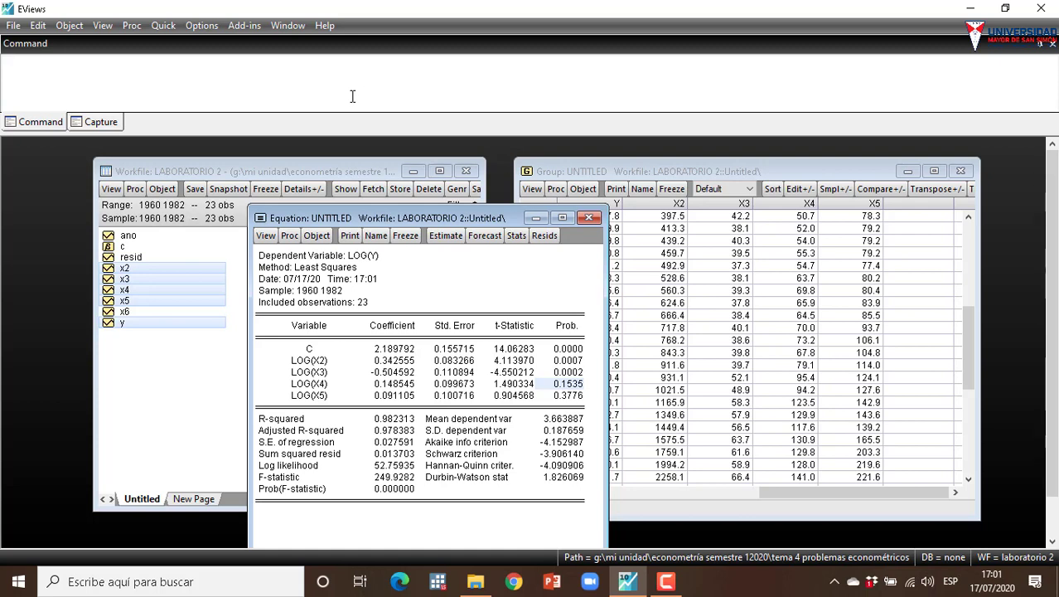
Run the command LS log(y) c log(x2) and move the resulting equation window up to show its full output.
text(LS)
text(log(y) c)
text(log()
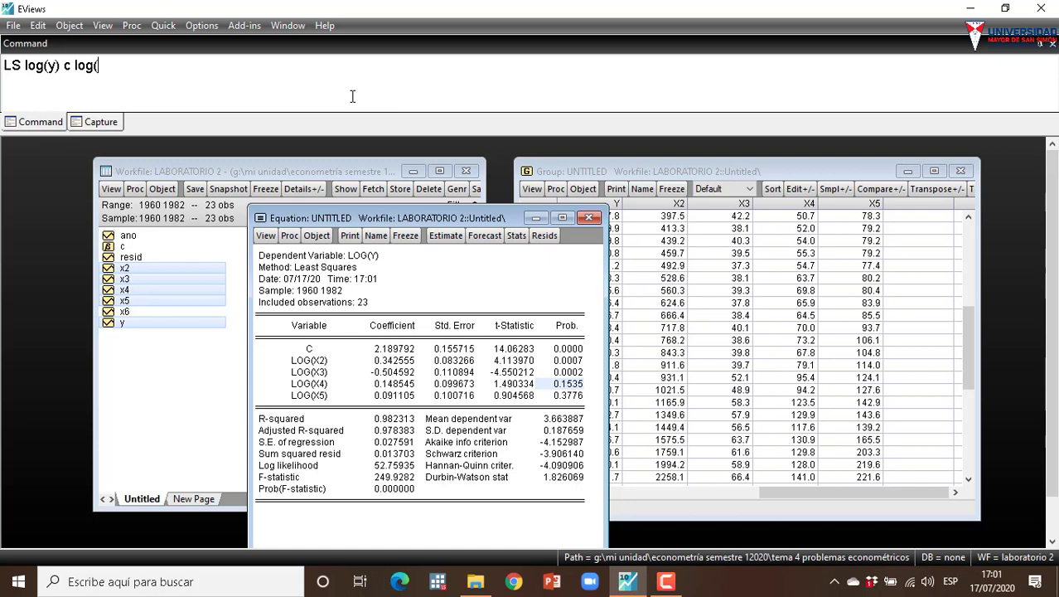
text(x2))
key(Return)
key(Return)
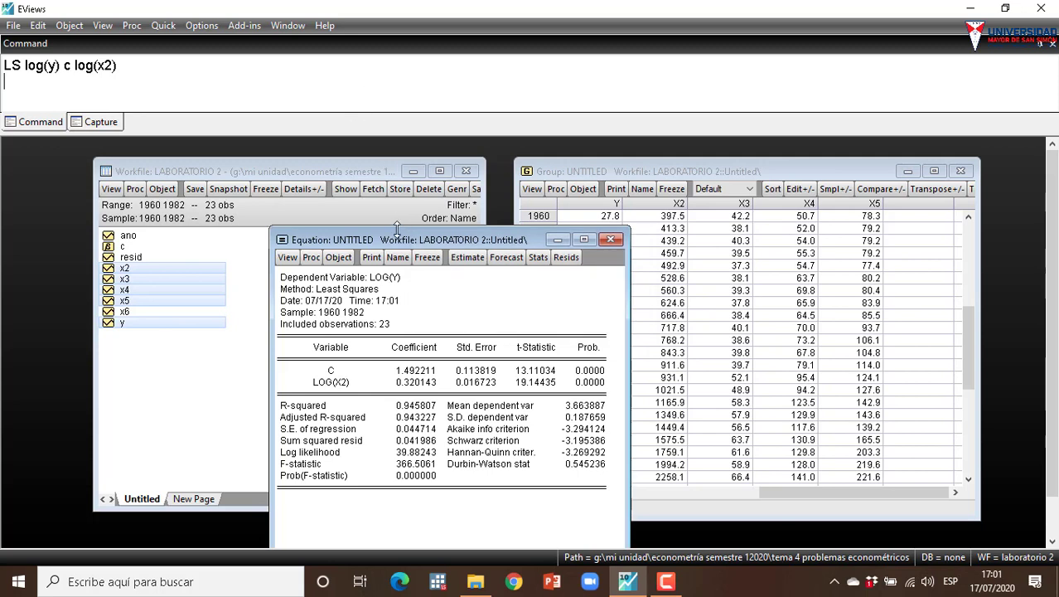
drag(396, 234, 368, 194)
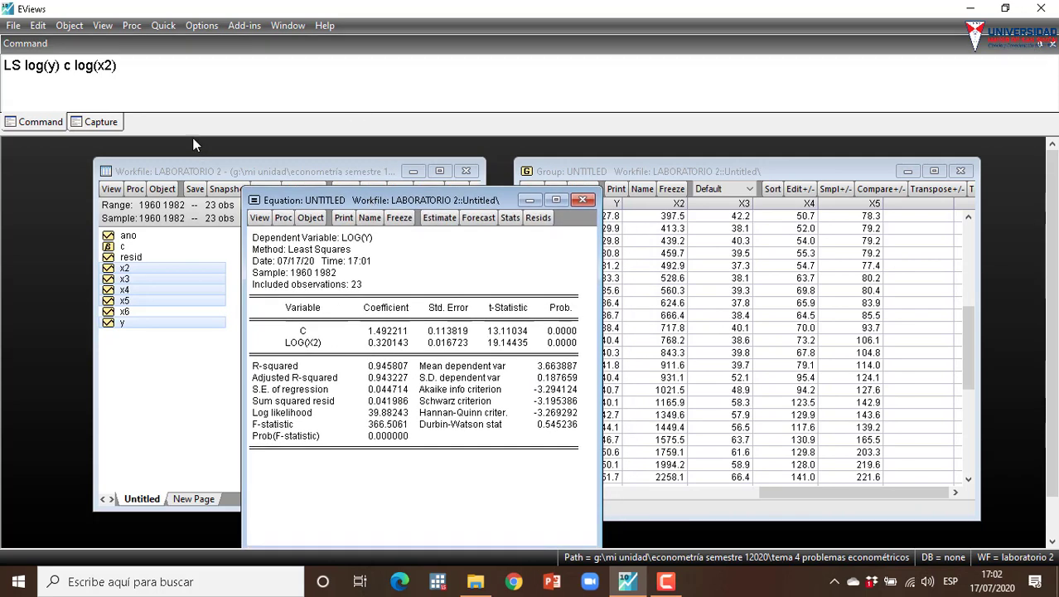
Extend the command to LS log(y) c log(x2) log(x3), without a stray closing brace, and run it.
click(155, 73)
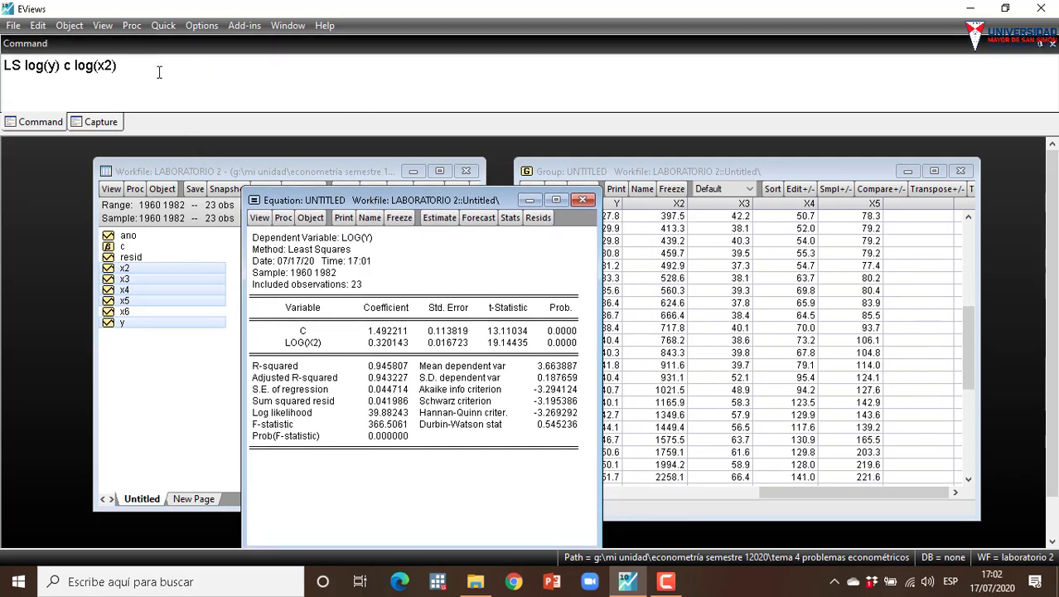
text(log(x3)})
key(Return)
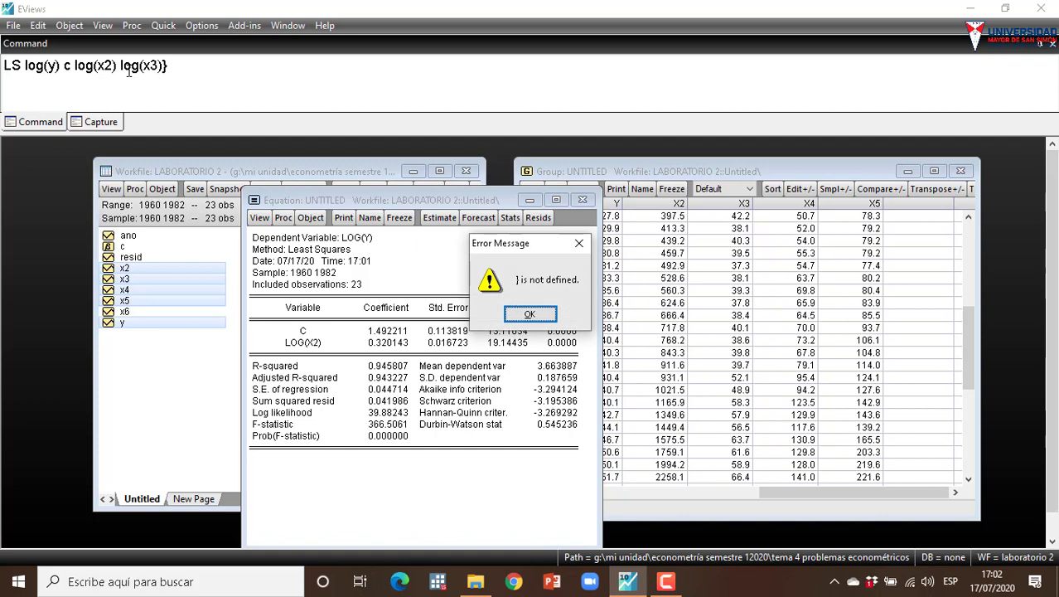
key(Return)
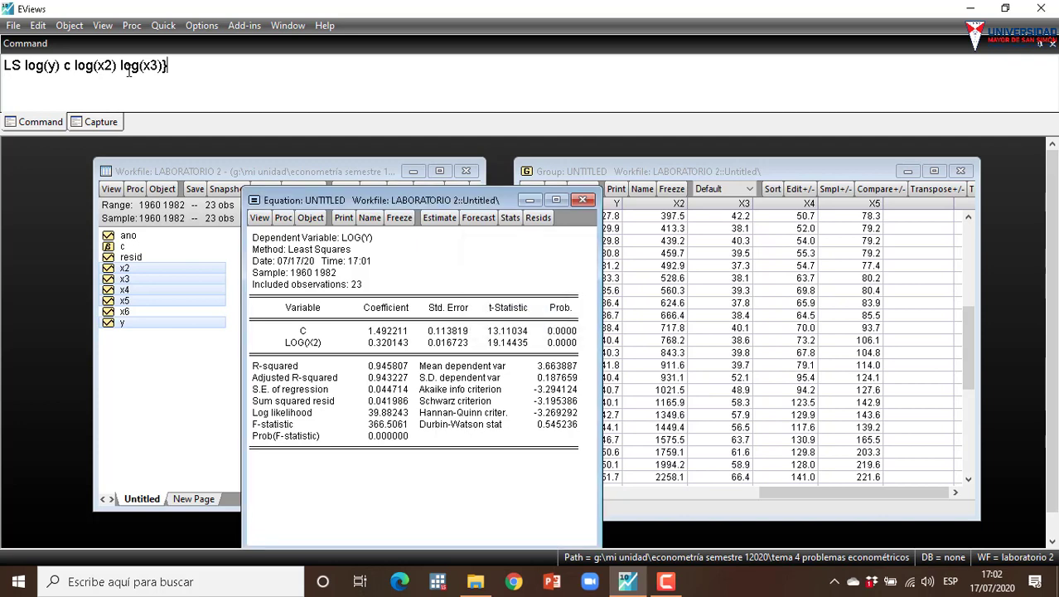
key(BackSpace)
key(Return)
key(Return)
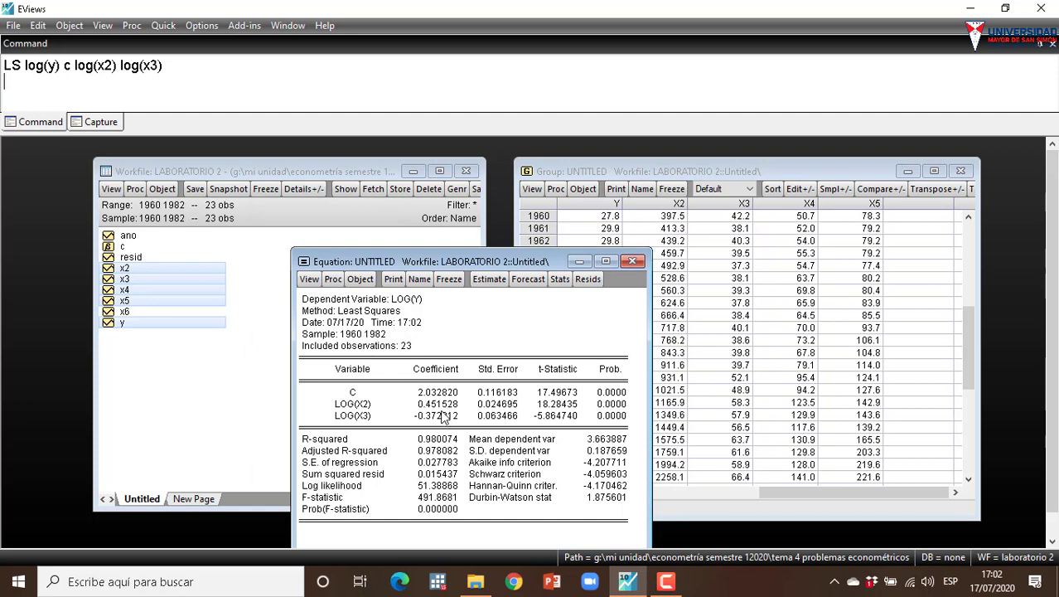
Add log(x4) to the command and run LS log(y) c log(x2) log(x3) log(x4).
text(log(x4))
key(Return)
key(Return)
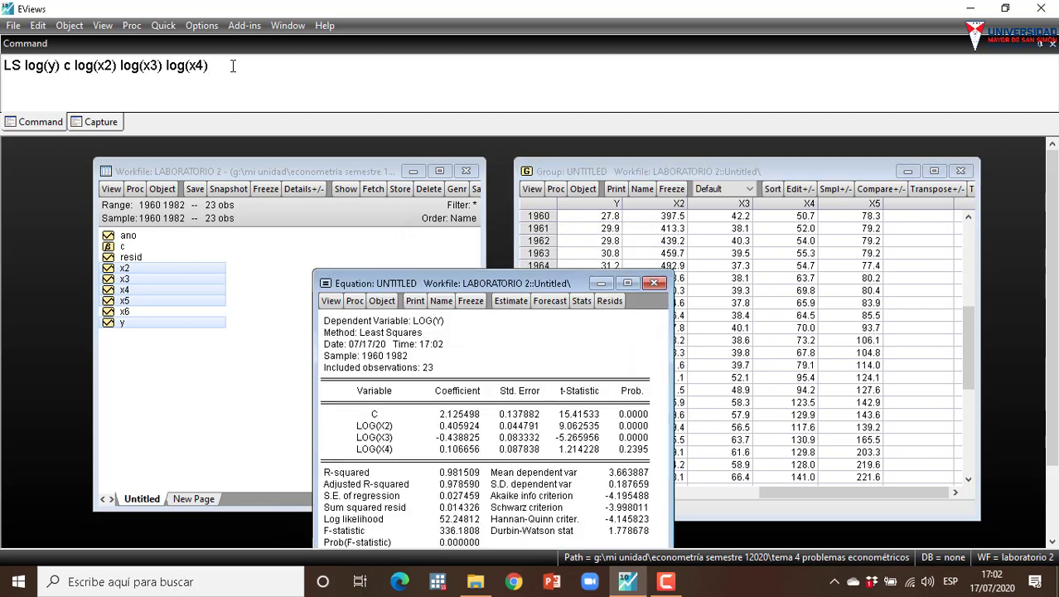
Add log(x5), run LS log(y) c log(x2) log(x3) log(x4) log(x5), and move the resulting equation window up to show its full output.
drag(418, 284, 412, 222)
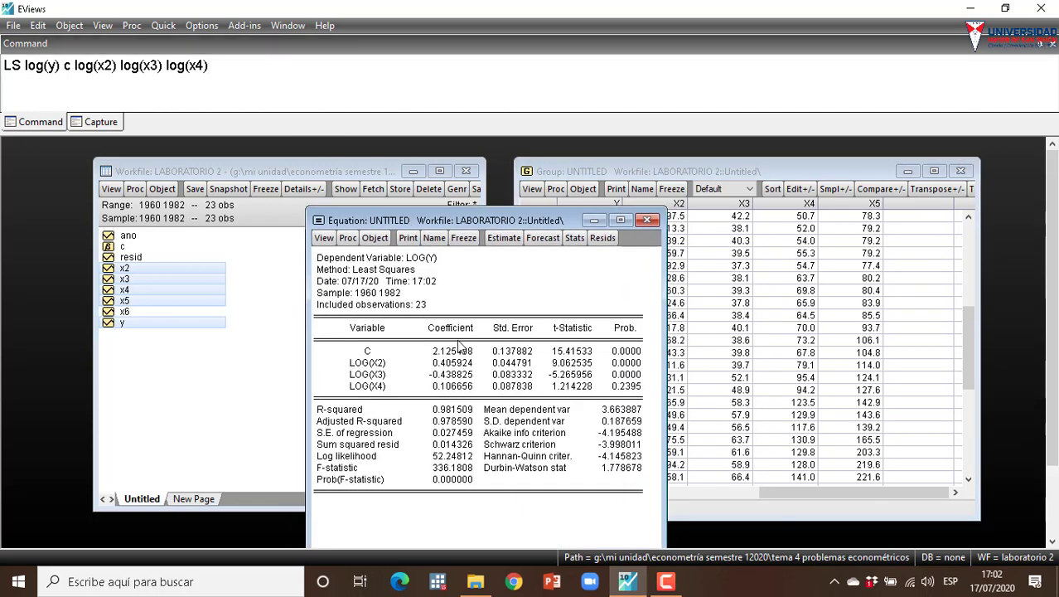
click(263, 60)
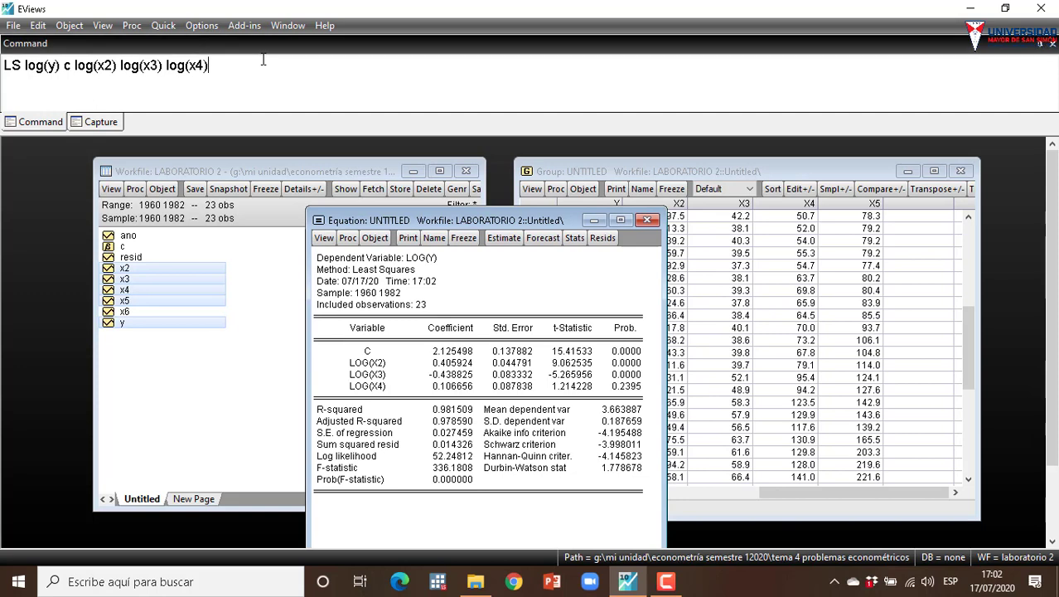
text(log(x5)
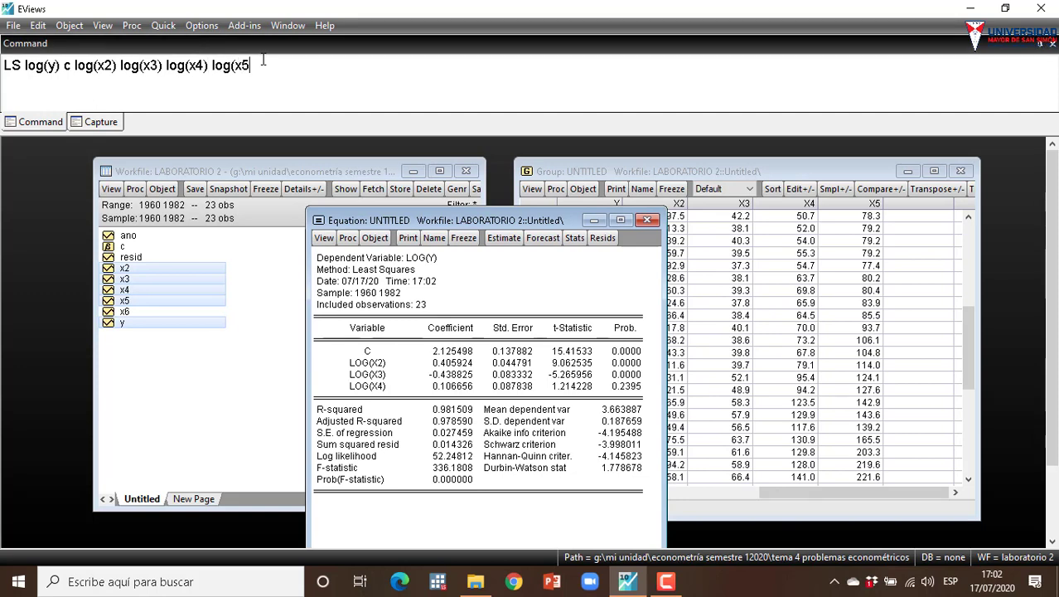
text())
key(Return)
key(Return)
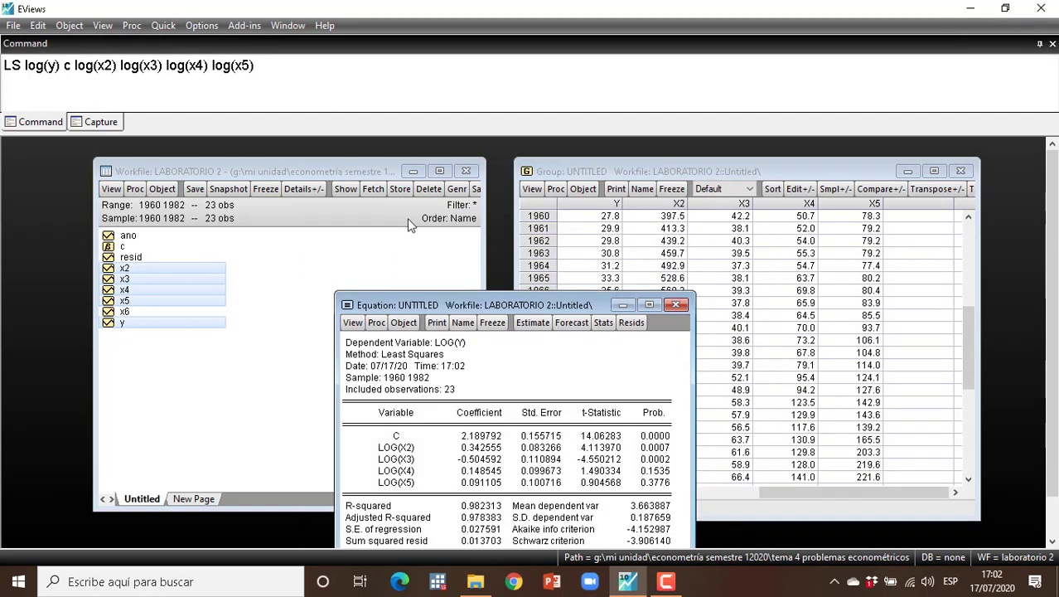
drag(516, 307, 478, 208)
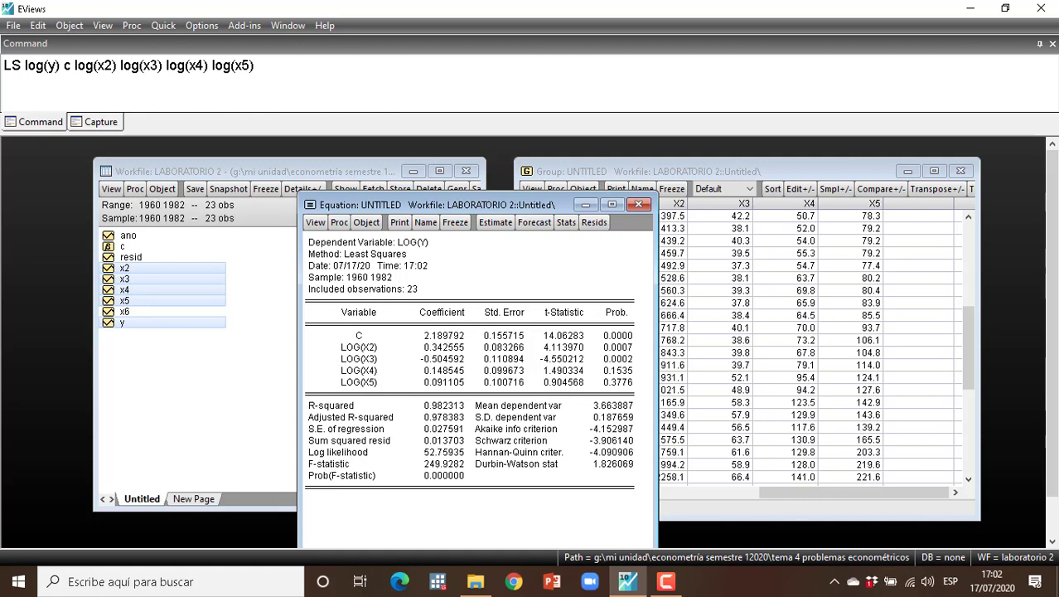
click(665, 581)
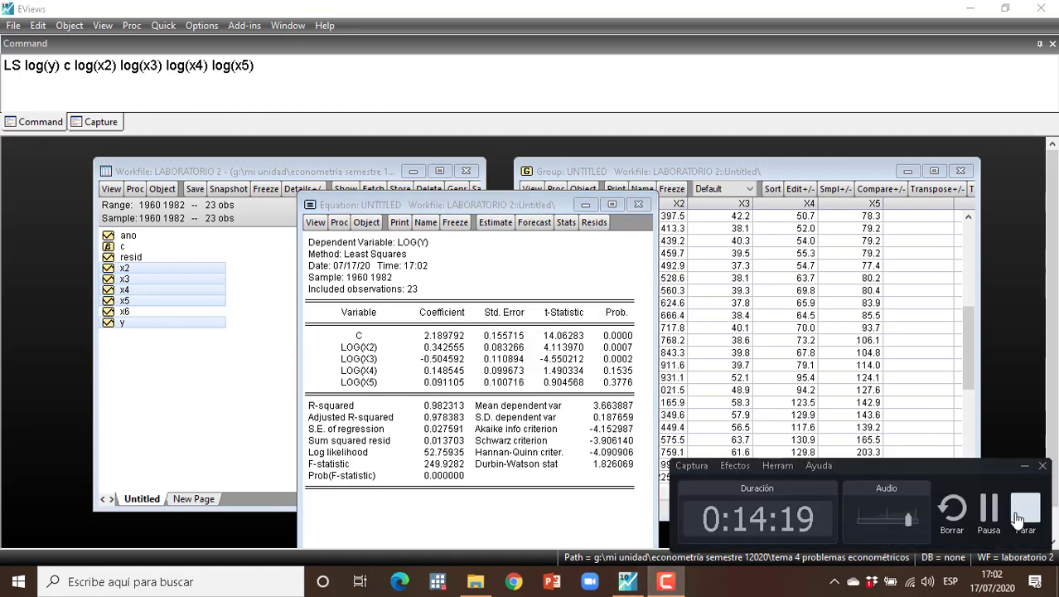